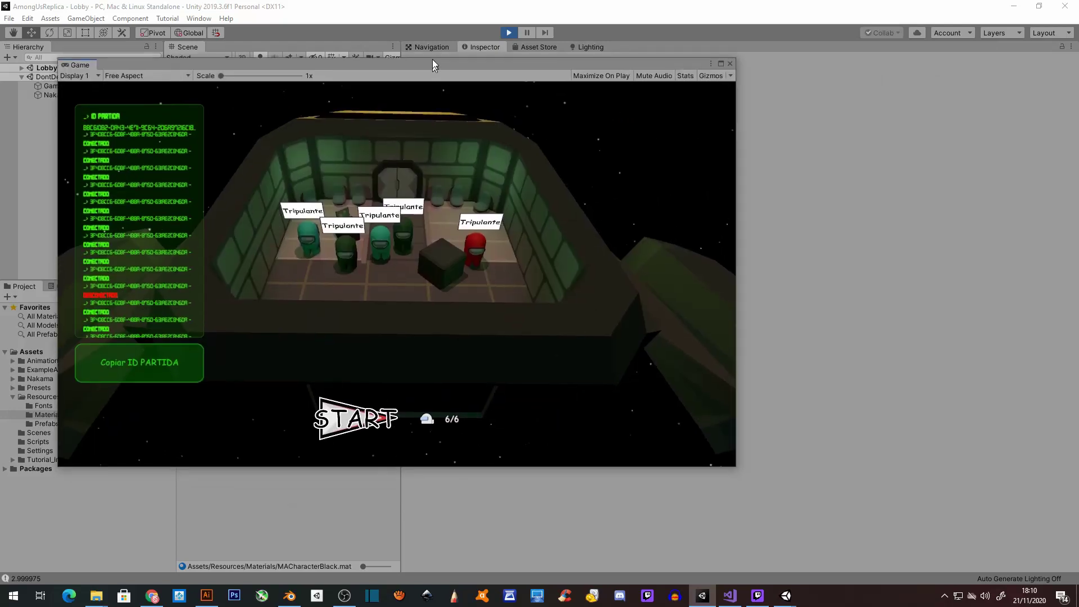
Minimize the Unity editor and arrange the three AmongUsReplica game windows on screen
{"action": "left_click", "coordinate": [1014, 6]}
{"action": "left_click_drag", "start_coordinate": [614, 117], "coordinate": [494, 27]}
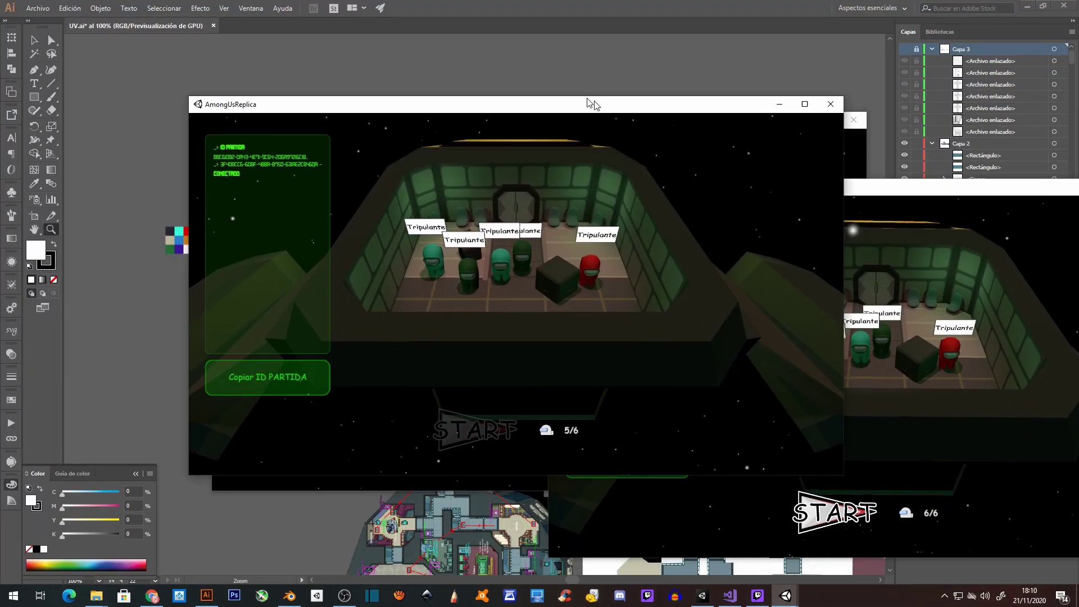
{"action": "left_click_drag", "start_coordinate": [847, 188], "coordinate": [584, 259]}
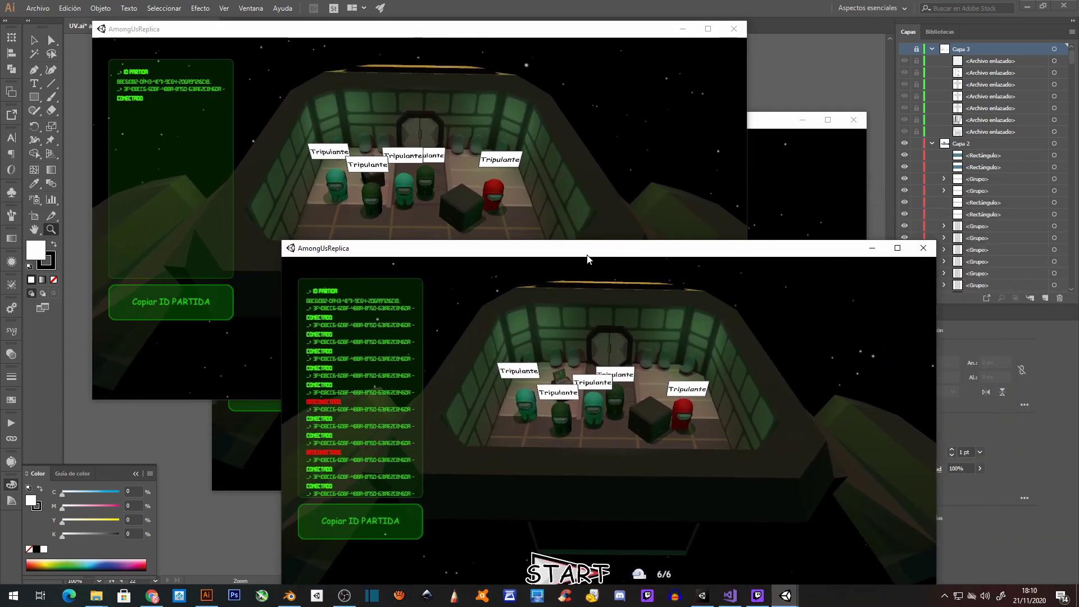
{"action": "left_click_drag", "start_coordinate": [765, 120], "coordinate": [1055, 37]}
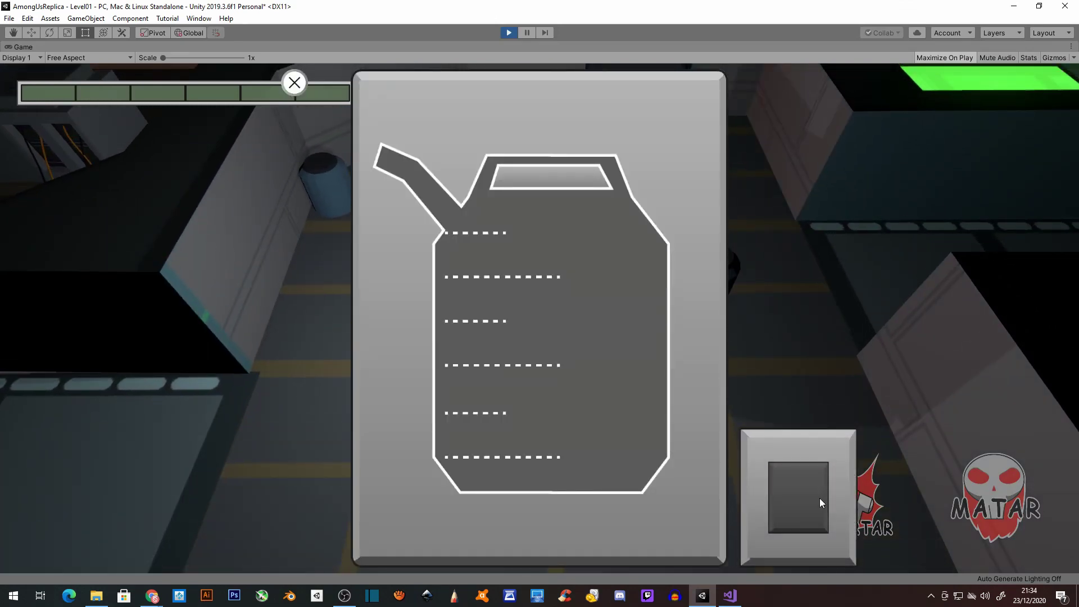
Fill the fuel can, walk to the electrical panel, and connect the yellow and blue wires
{"action": "left_click", "coordinate": [820, 498]}
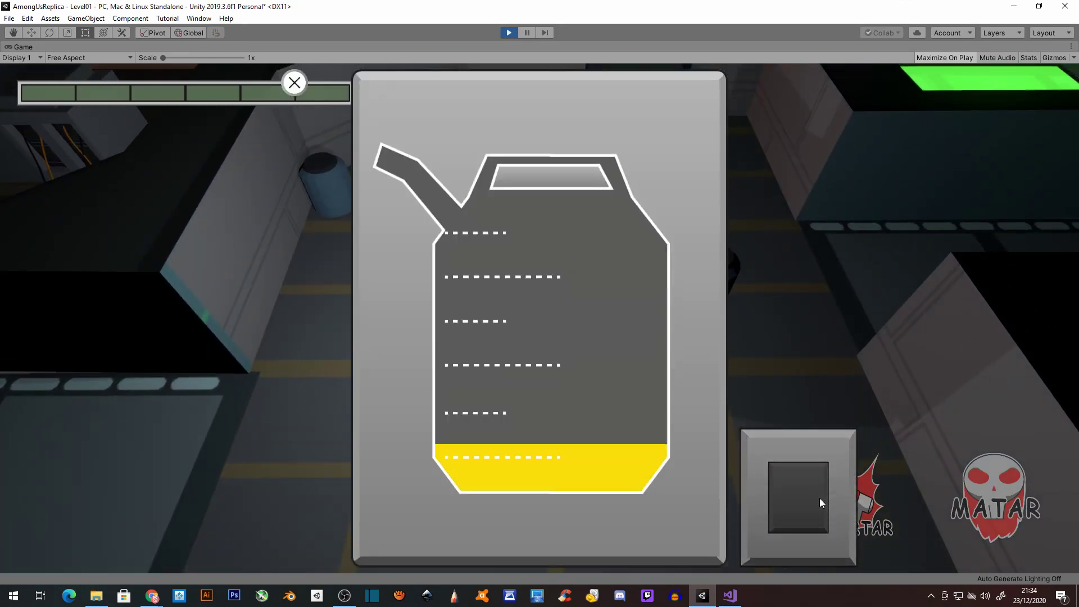
{"action": "key", "text": "w"}
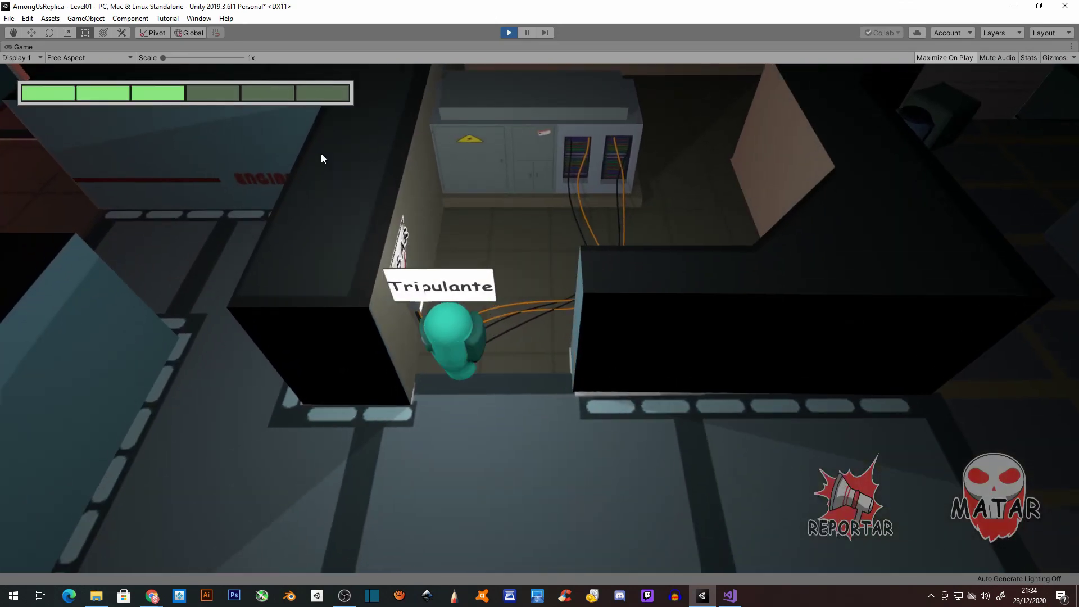
{"action": "left_click_drag", "start_coordinate": [360, 153], "coordinate": [751, 485]}
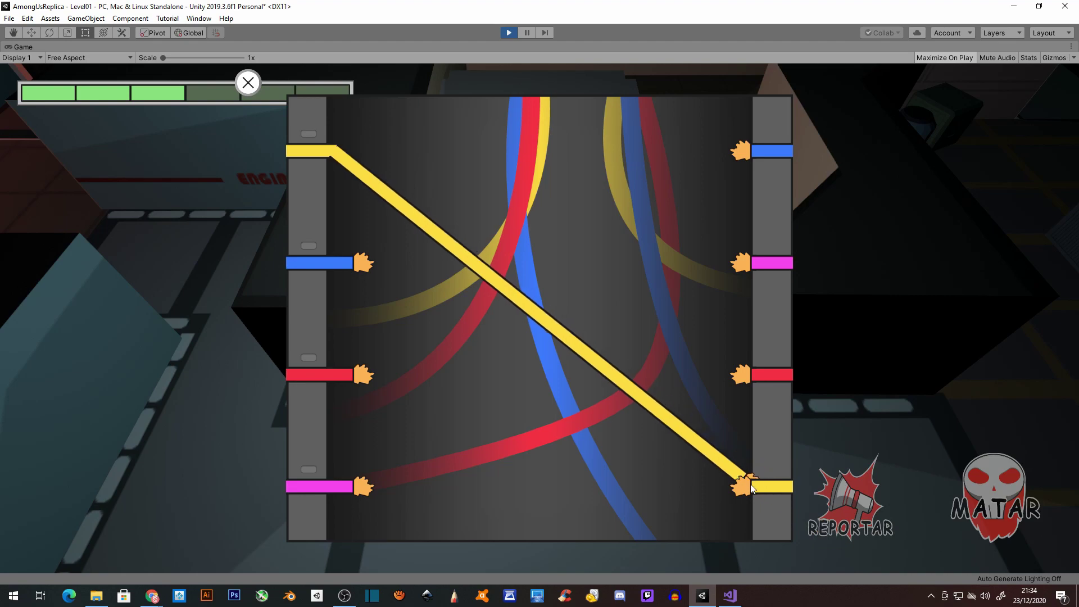
{"action": "left_click_drag", "start_coordinate": [364, 262], "coordinate": [745, 151]}
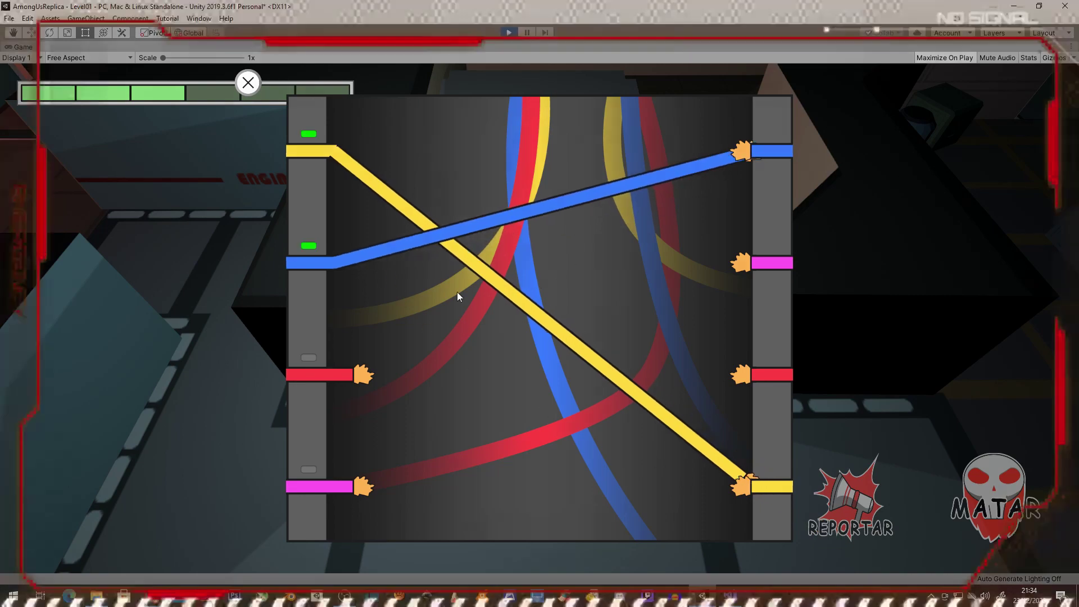
Connect the red wire to its matching connector in the wiring task
{"action": "left_click_drag", "start_coordinate": [372, 378], "coordinate": [743, 375]}
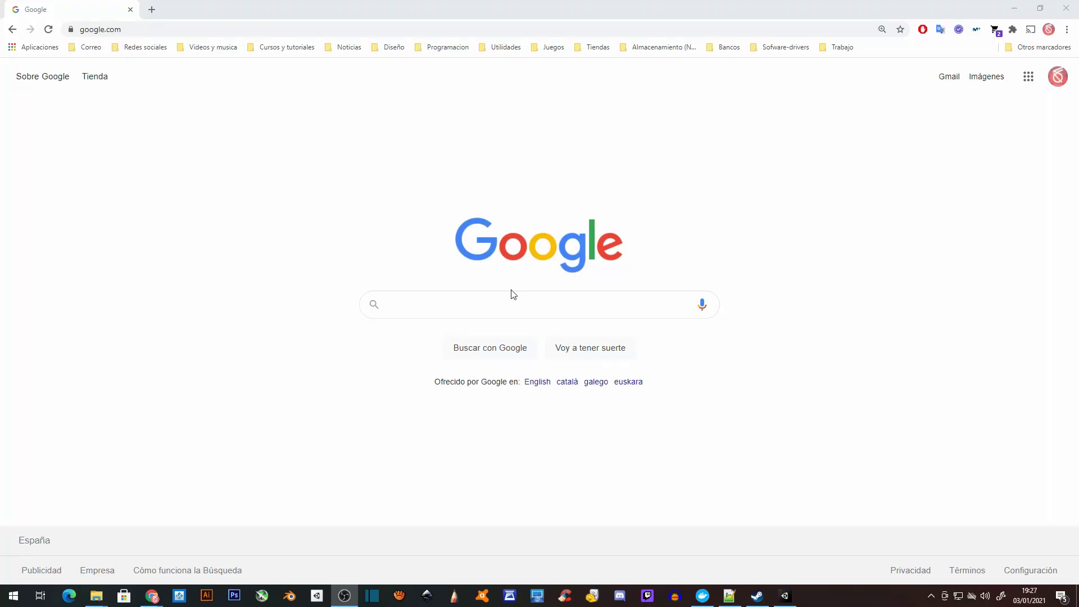
Search Google for 'Docker', open Docker Hub, and decline Chrome's offer to save the password
{"action": "left_click", "coordinate": [413, 301]}
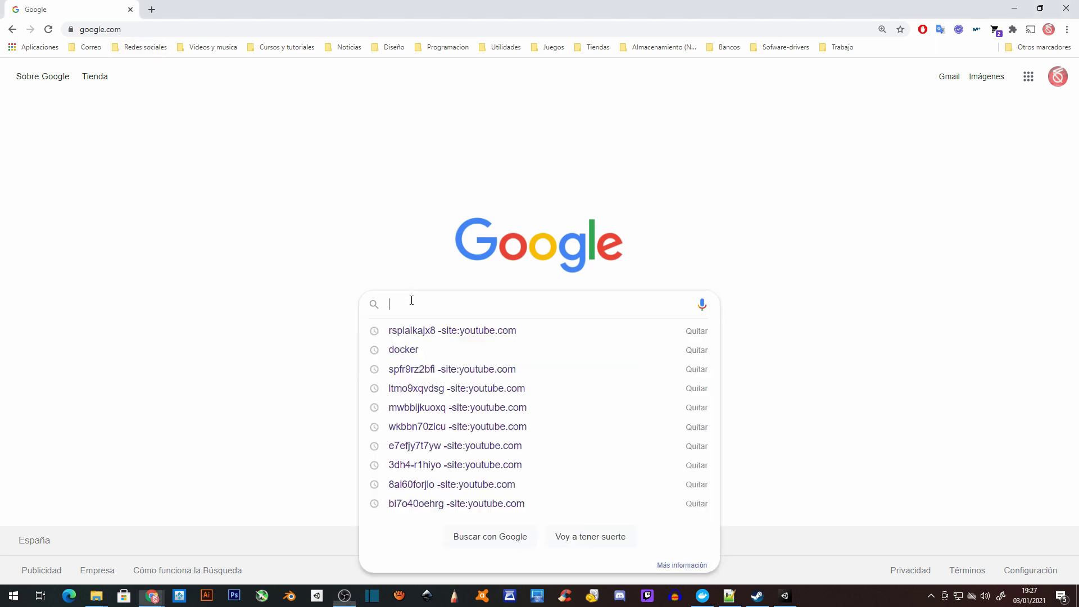
{"action": "type", "text": "Docke"}
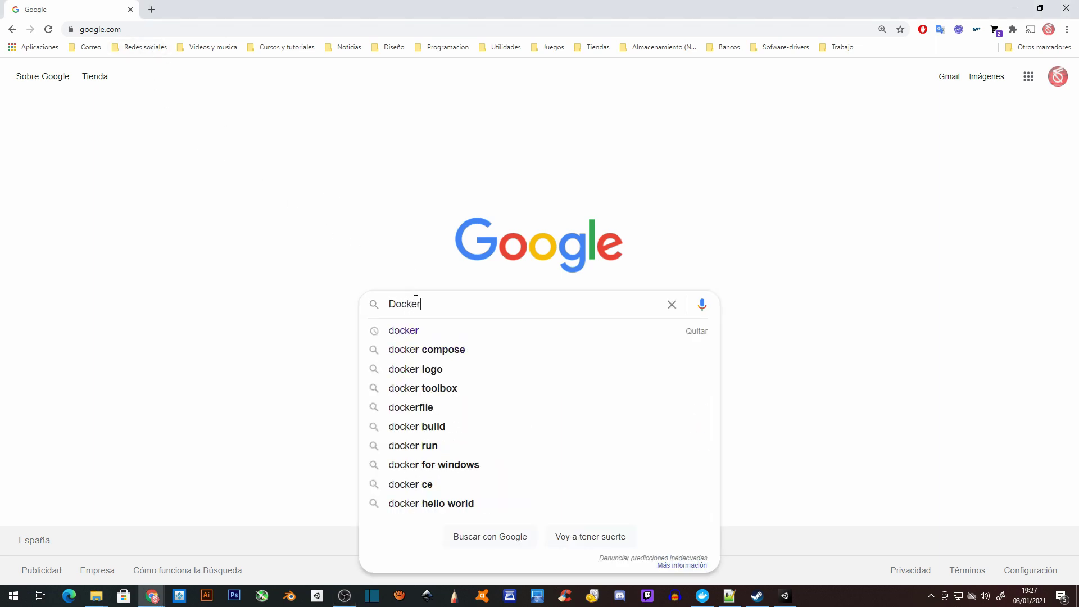
{"action": "type", "text": "r"}
{"action": "key", "text": "Return"}
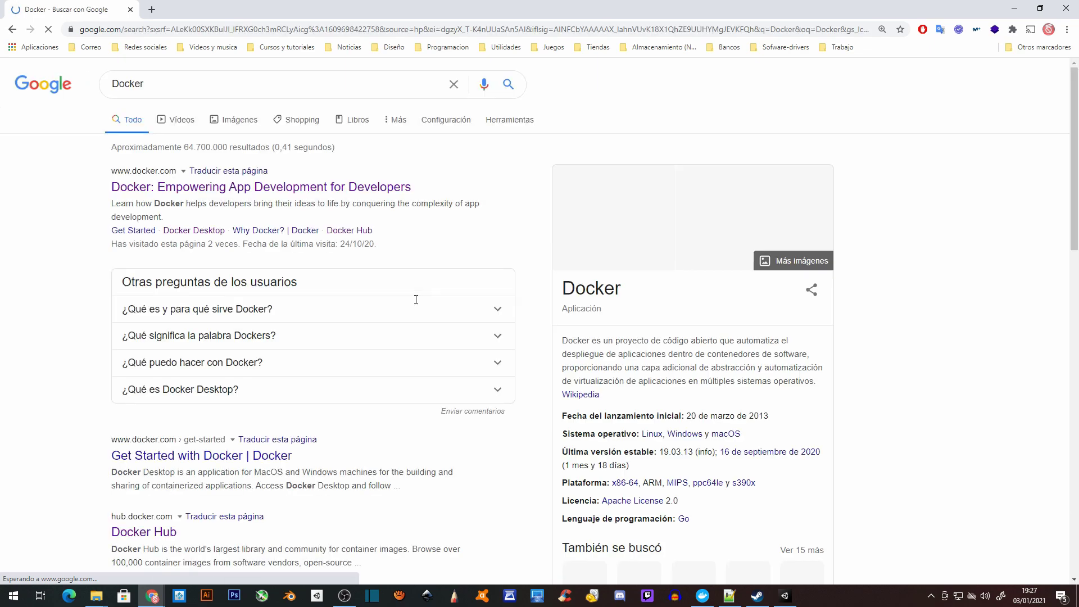
{"action": "left_click", "coordinate": [150, 533]}
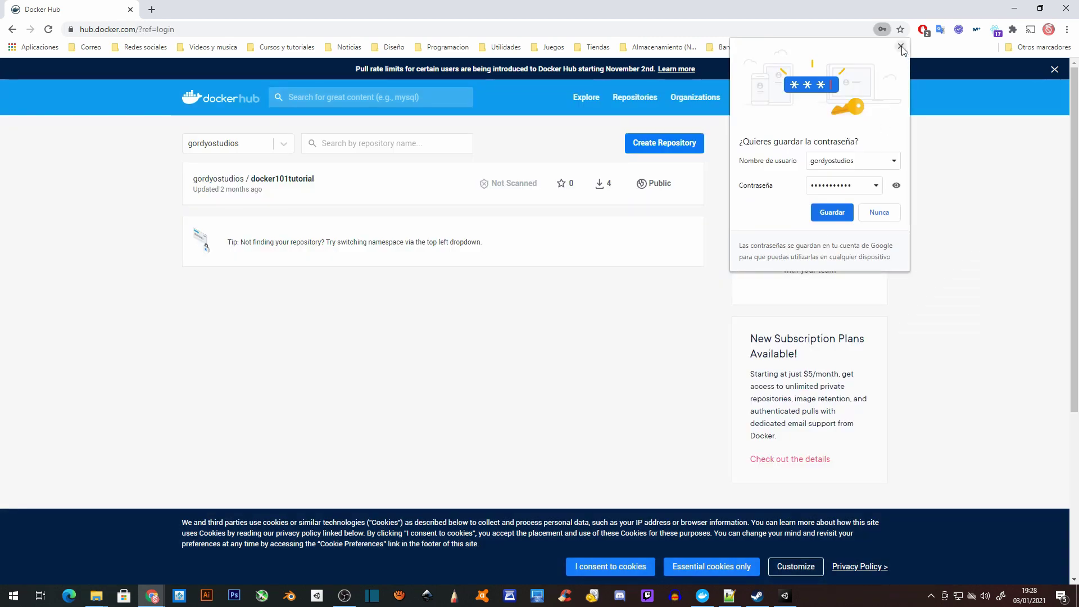
{"action": "left_click", "coordinate": [901, 46]}
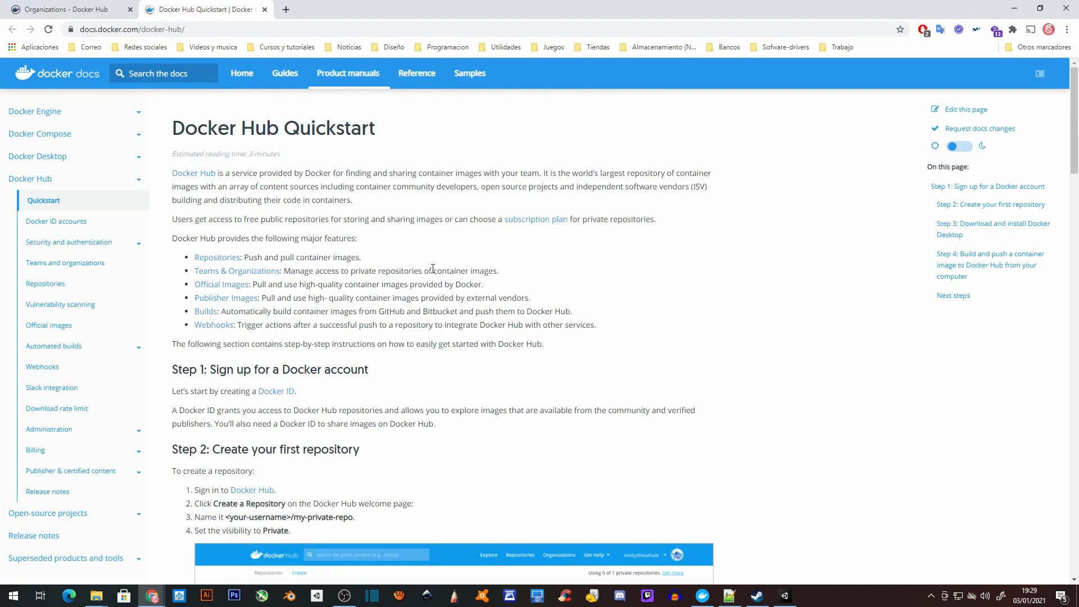
Go to Docker Desktop > Windows > Install Docker Desktop for Windows, then follow Download from Docker Hub
{"action": "left_click", "coordinate": [56, 165]}
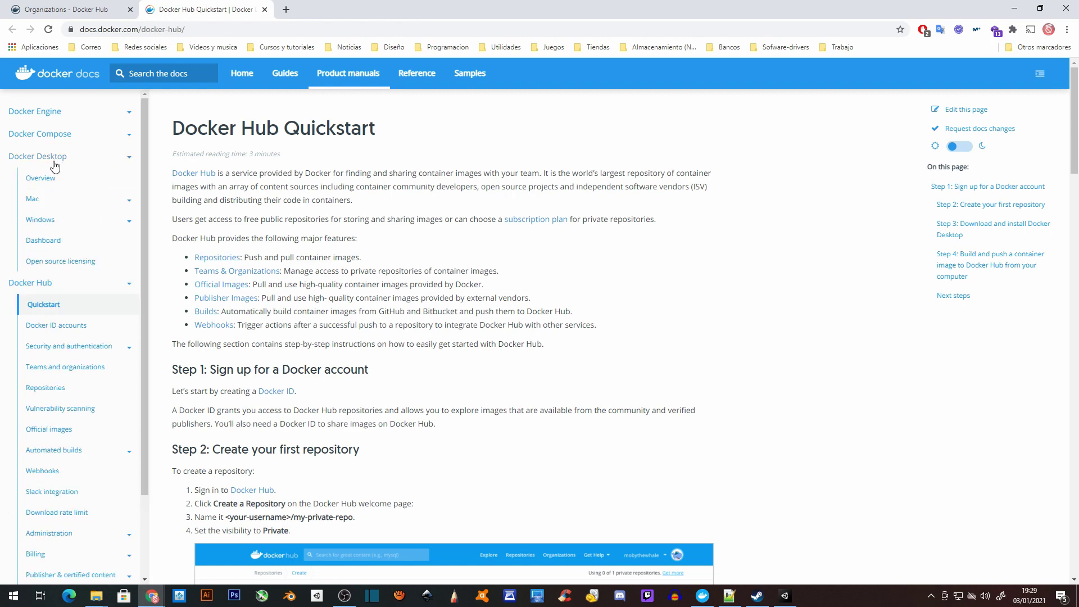
{"action": "left_click", "coordinate": [55, 223]}
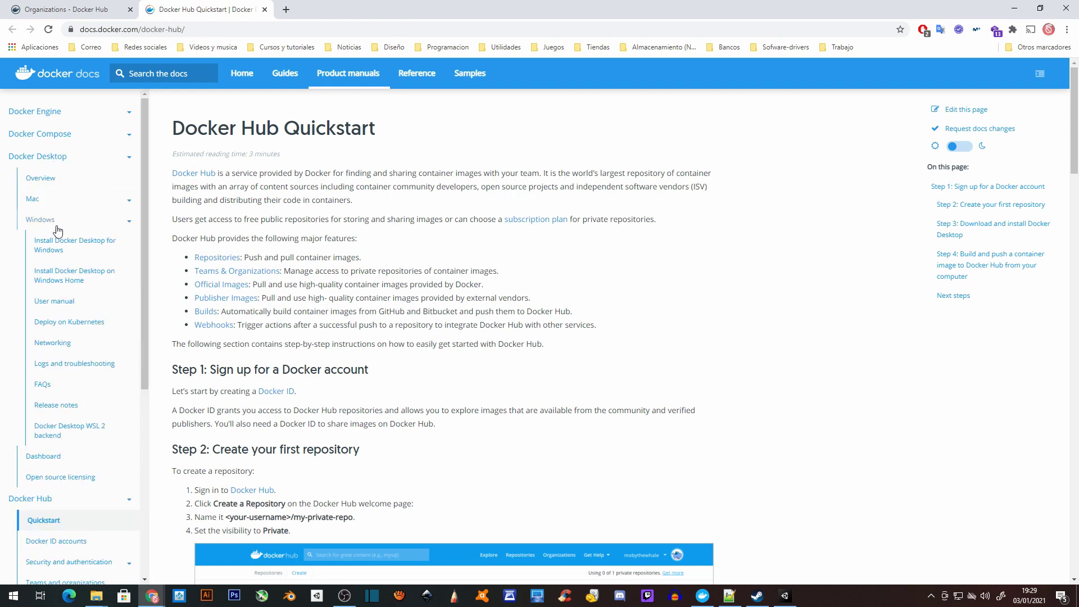
{"action": "left_click", "coordinate": [89, 259]}
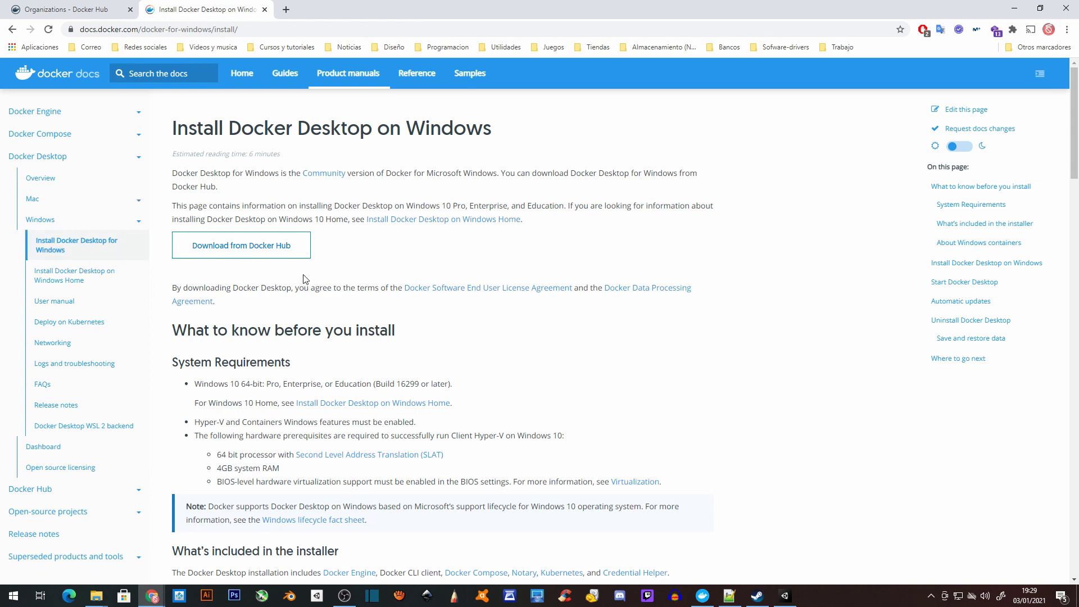
{"action": "left_click", "coordinate": [281, 246]}
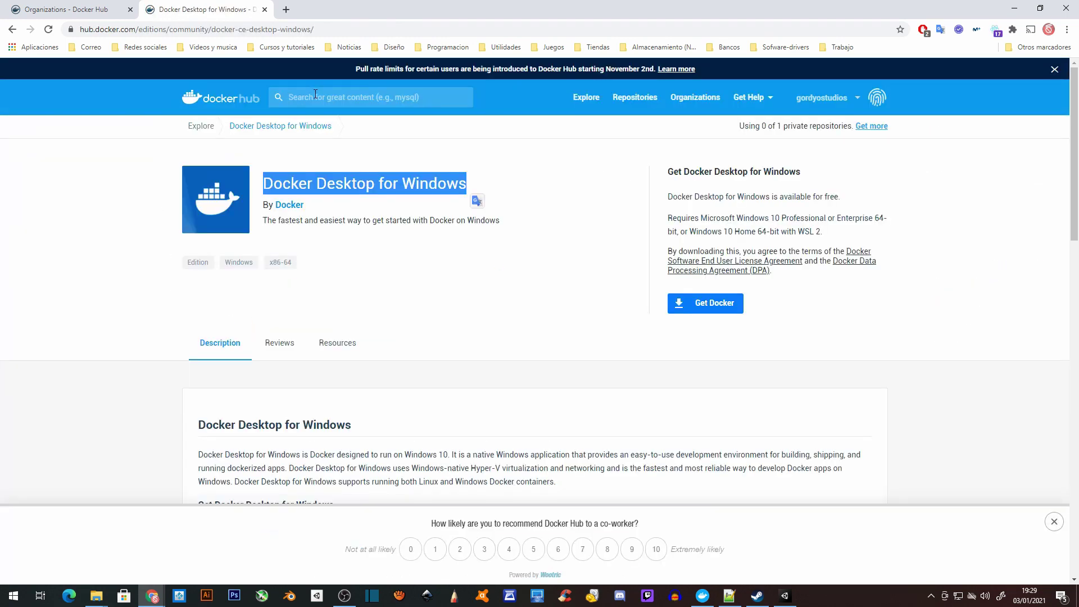
Download and run the Docker Desktop 3.0.0 installer, confirming replacement of version 2.4.0.0
{"action": "left_click", "coordinate": [715, 304]}
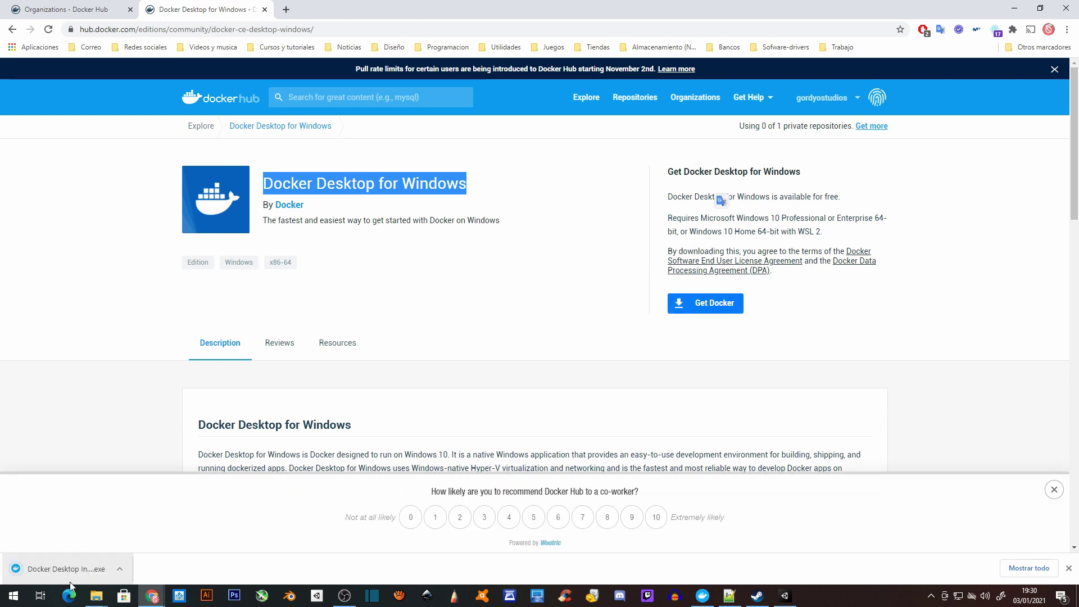
{"action": "left_click", "coordinate": [70, 579]}
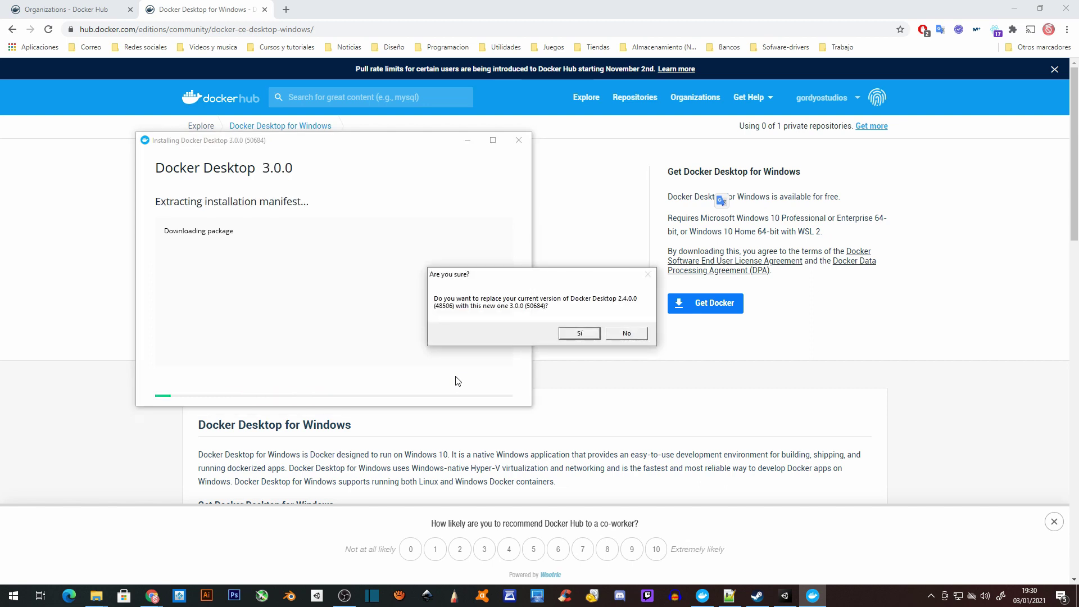
{"action": "left_click_drag", "start_coordinate": [539, 277], "coordinate": [434, 205]}
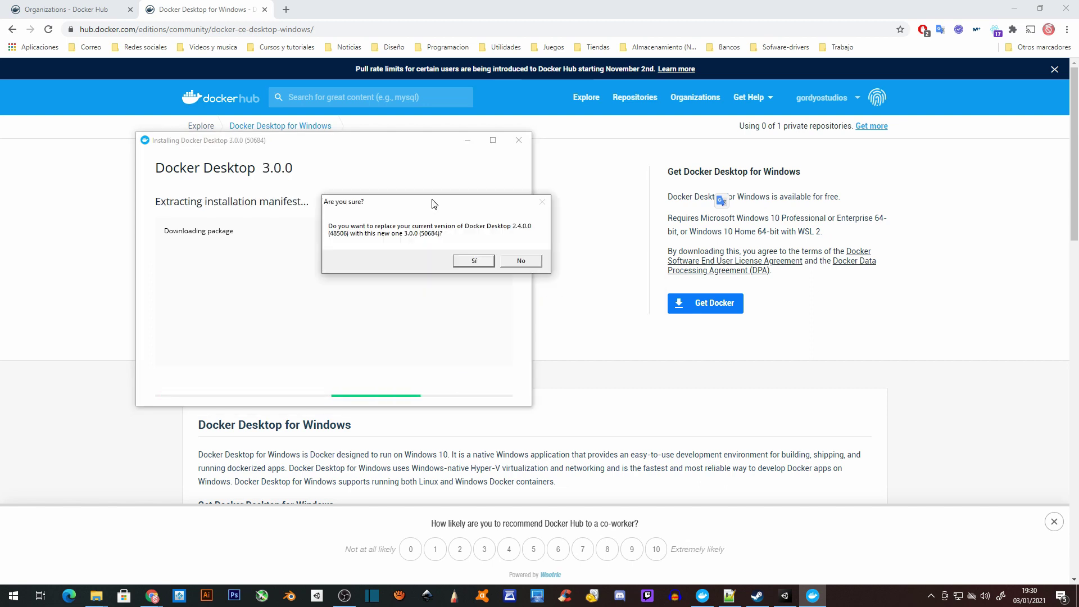
{"action": "left_click", "coordinate": [477, 262]}
{"action": "left_click", "coordinate": [342, 288]}
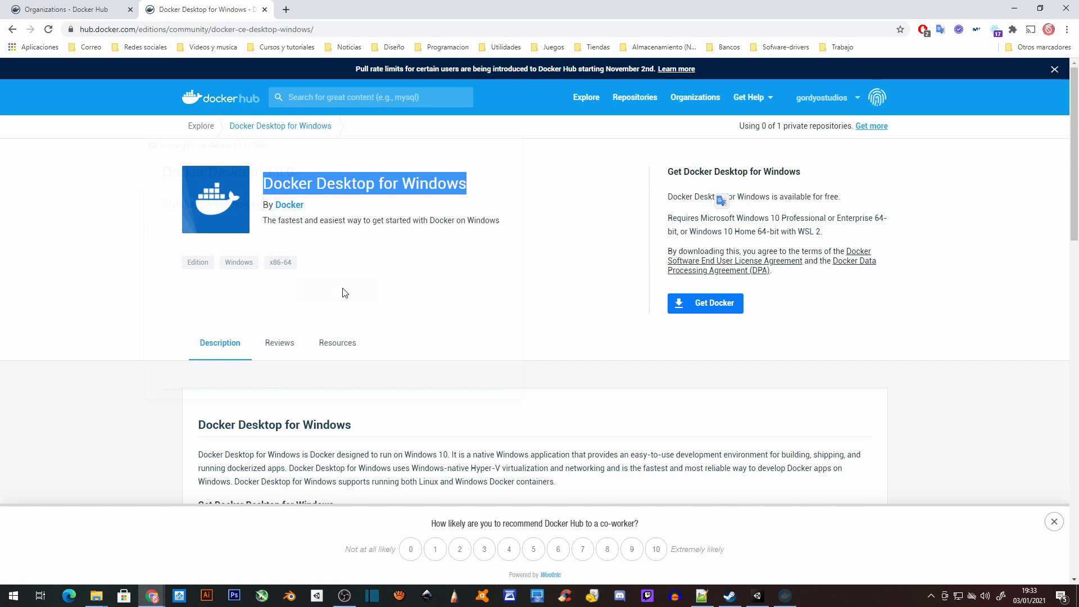
In a new tab, search Google for 'nakama unity' and open the Nakama Unity client guide
{"action": "left_click", "coordinate": [285, 10]}
{"action": "type", "text": "n"}
{"action": "key", "text": "BackSpace"}
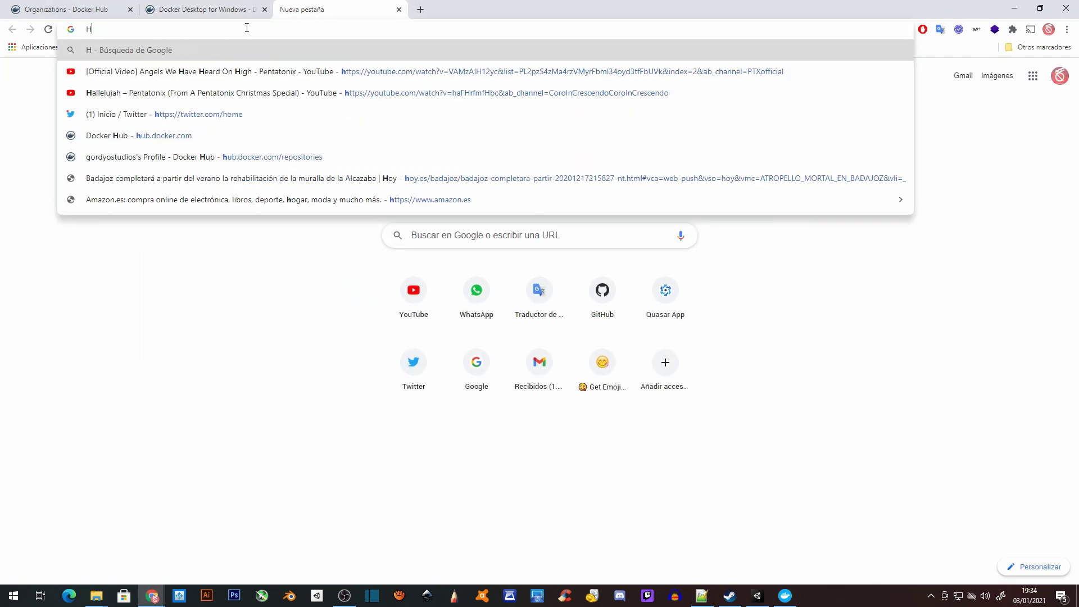
{"action": "key", "text": "BackSpace"}
{"action": "type", "text": "NAKA"}
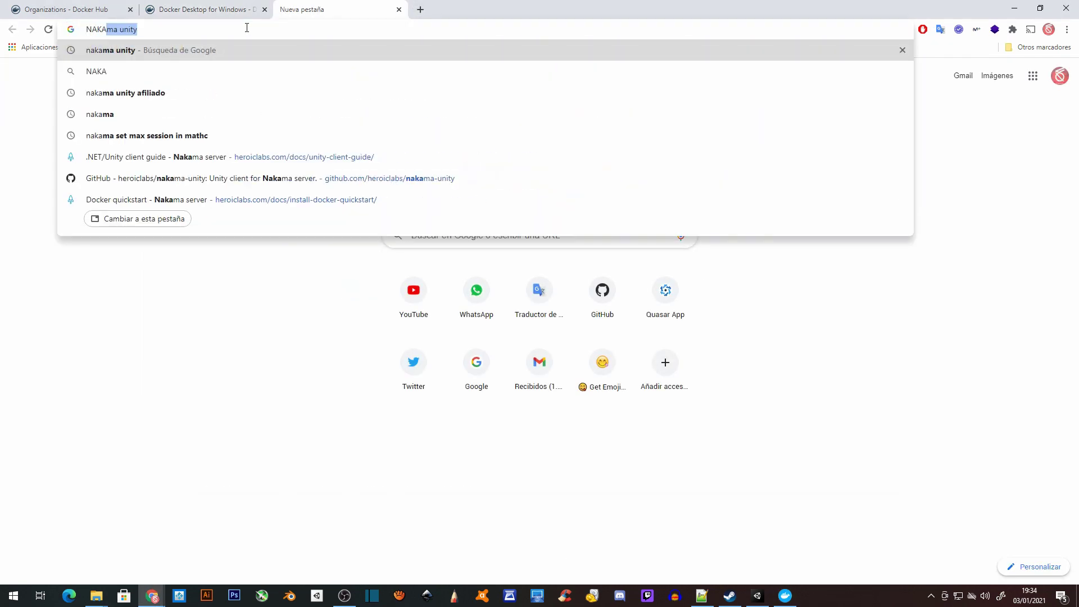
{"action": "key", "text": "Right"}
{"action": "key", "text": "Return"}
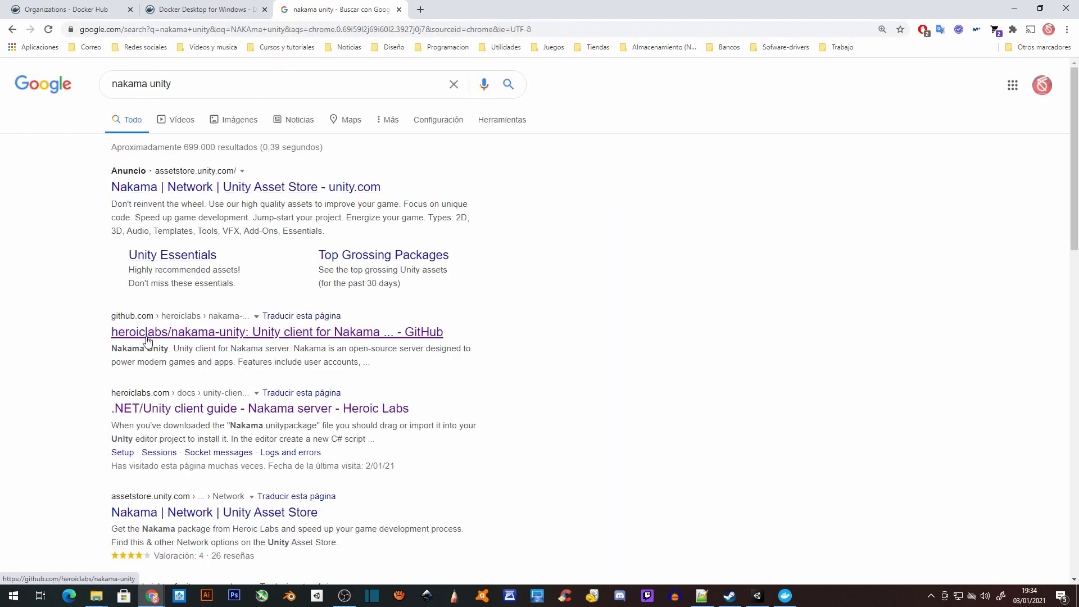
{"action": "left_click", "coordinate": [258, 414]}
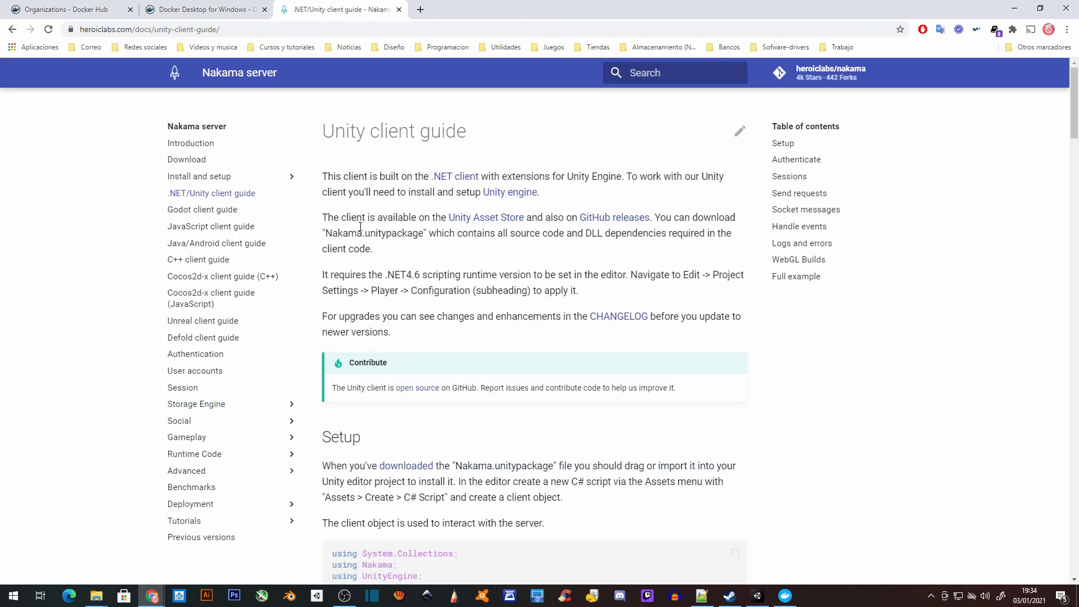
Open Install and setup > Docker quickstart and scroll down to the docker-compose.yml example
{"action": "left_click", "coordinate": [292, 176]}
{"action": "scroll", "coordinate": [261, 186], "scroll_direction": "up", "scroll_amount": 2}
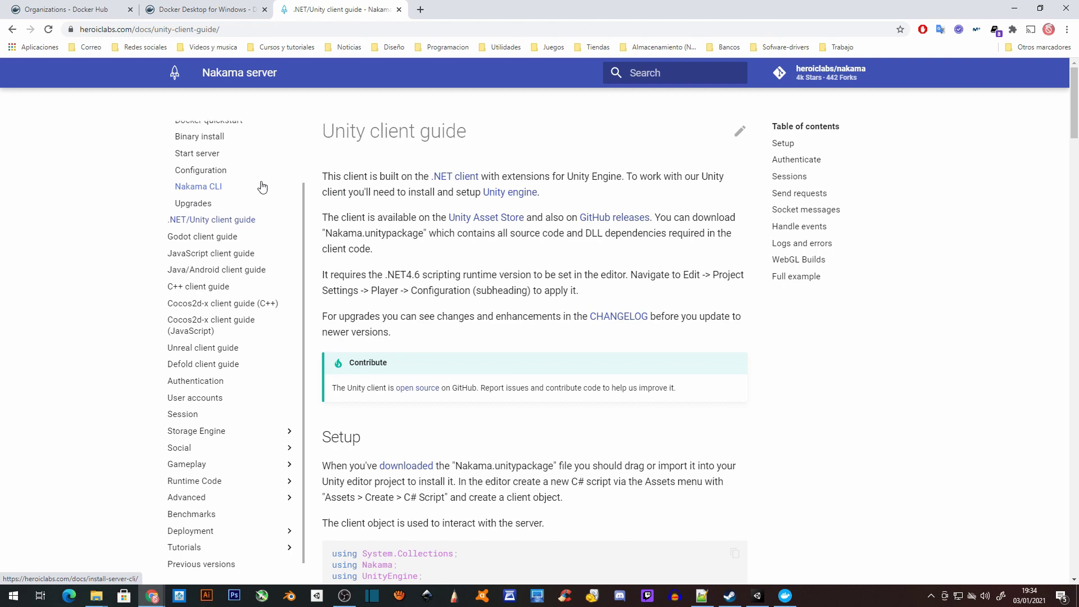
{"action": "left_click", "coordinate": [212, 196]}
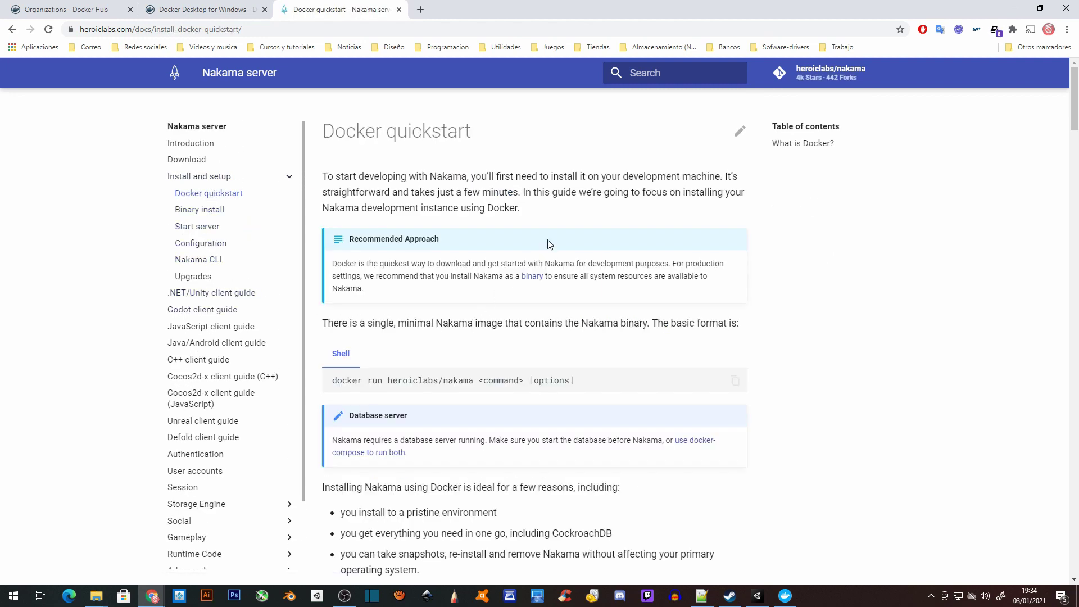
{"action": "scroll", "coordinate": [548, 241], "scroll_direction": "down", "scroll_amount": 5}
{"action": "scroll", "coordinate": [385, 294], "scroll_direction": "down", "scroll_amount": 10}
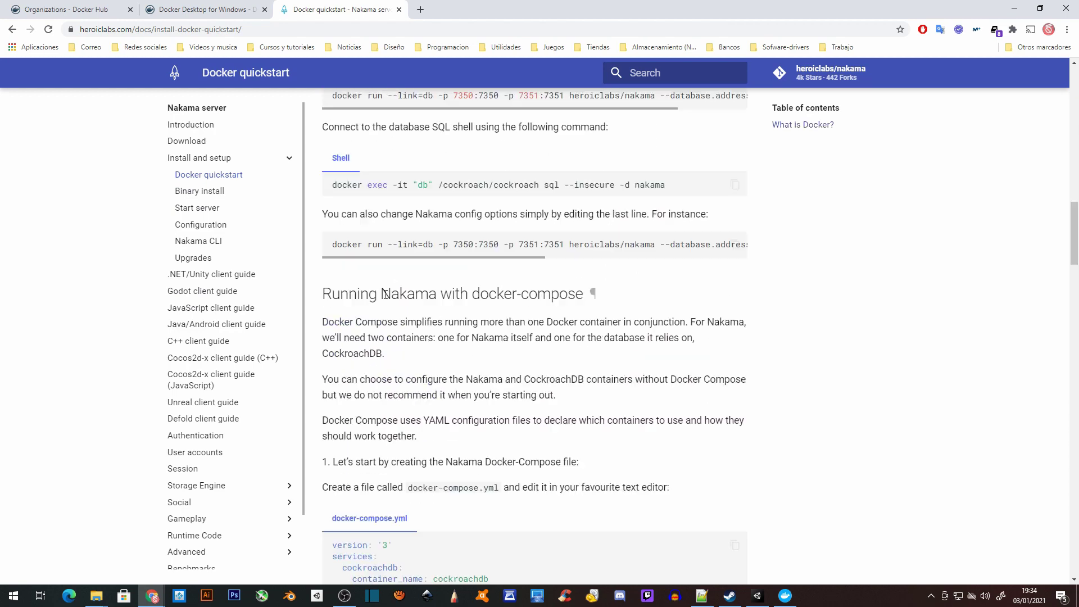
{"action": "left_click_drag", "start_coordinate": [386, 294], "coordinate": [621, 298]}
{"action": "scroll", "coordinate": [621, 298], "scroll_direction": "down", "scroll_amount": 1}
{"action": "scroll", "coordinate": [569, 281], "scroll_direction": "down", "scroll_amount": 3}
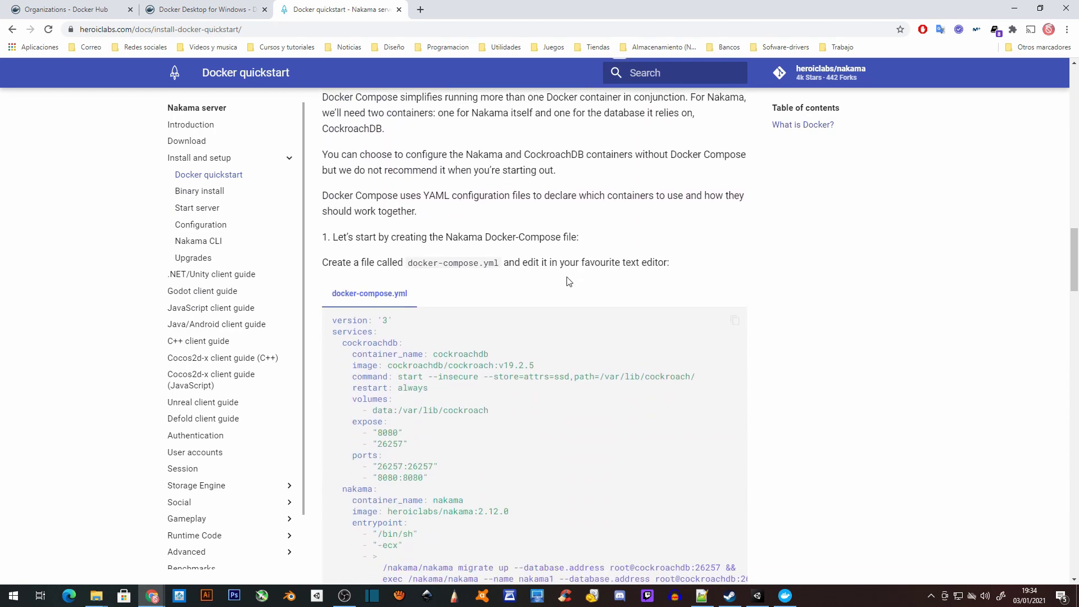
{"action": "scroll", "coordinate": [496, 308], "scroll_direction": "down", "scroll_amount": 3}
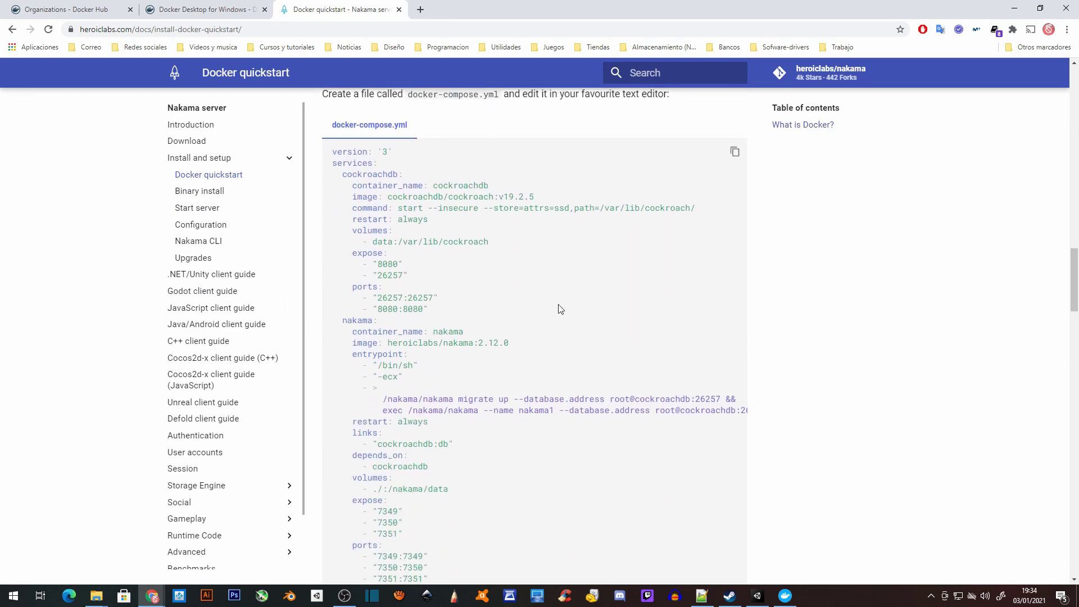
Switch to the ServerLocal Explorer window, open the AmongUs folder, and select docker-compose.yml
{"action": "left_click", "coordinate": [95, 593]}
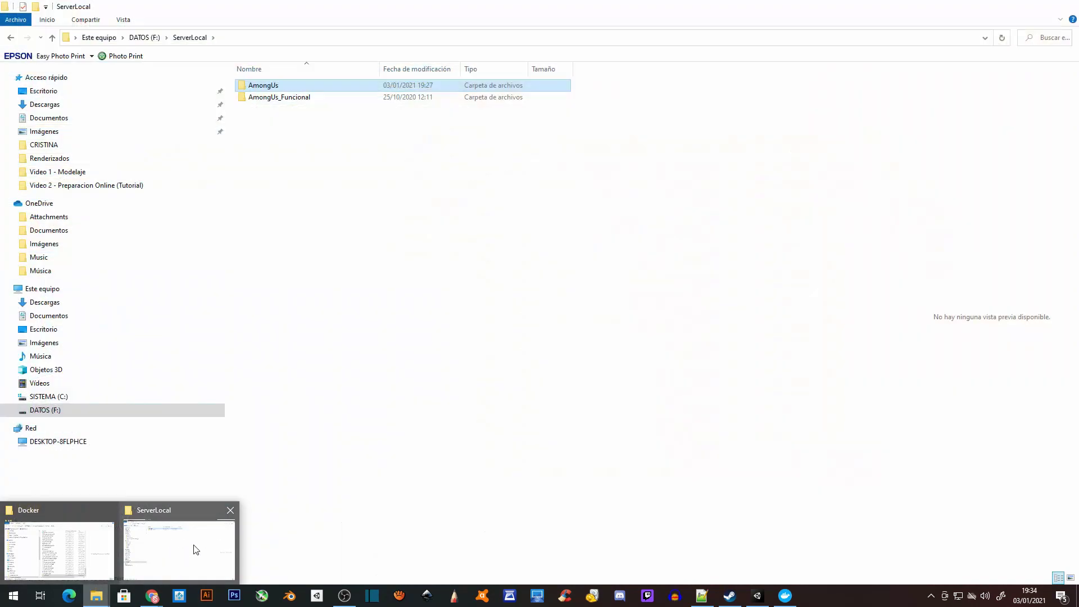
{"action": "left_click", "coordinate": [194, 548]}
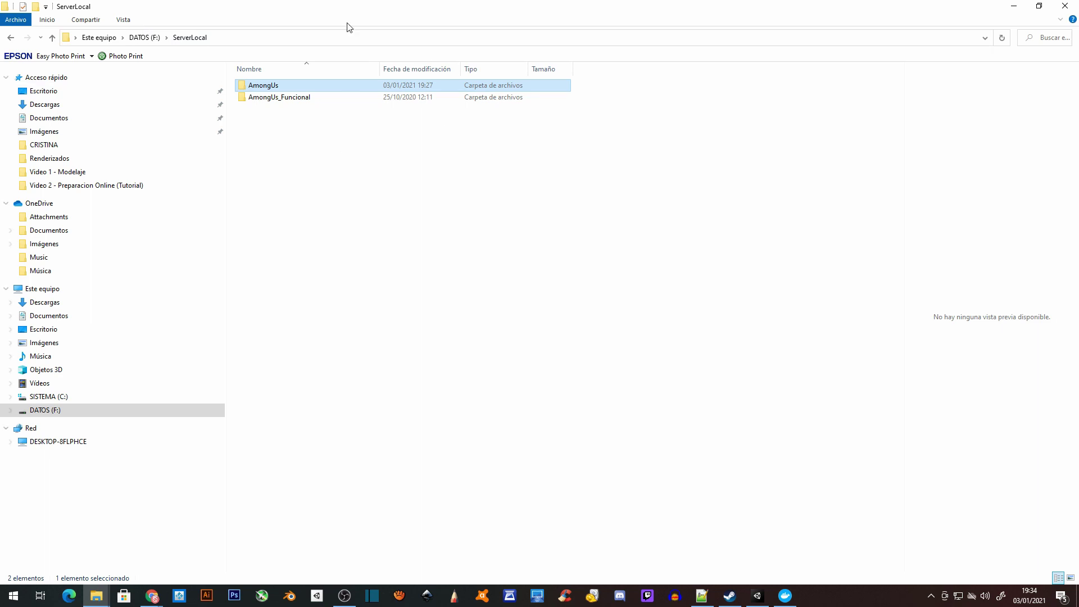
{"action": "double_click", "coordinate": [278, 86]}
{"action": "left_click_drag", "start_coordinate": [358, 155], "coordinate": [223, 77]}
{"action": "left_click", "coordinate": [3, 603]}
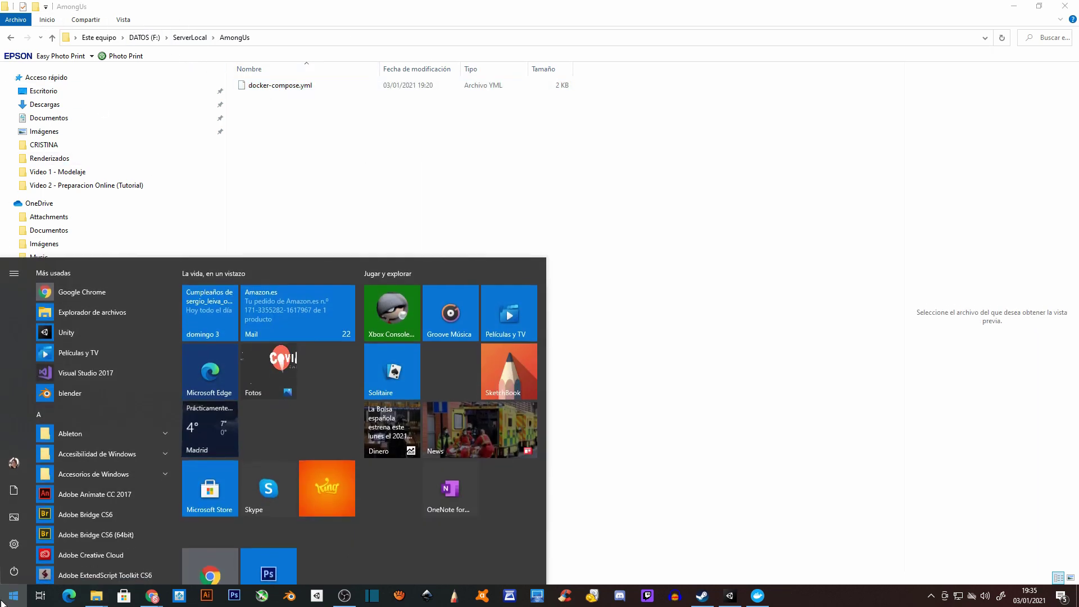
Launch Command Prompt with CMD and change its directory to F:\ServerLocal\AmongUs
{"action": "type", "text": "CMD"}
{"action": "key", "text": "Return"}
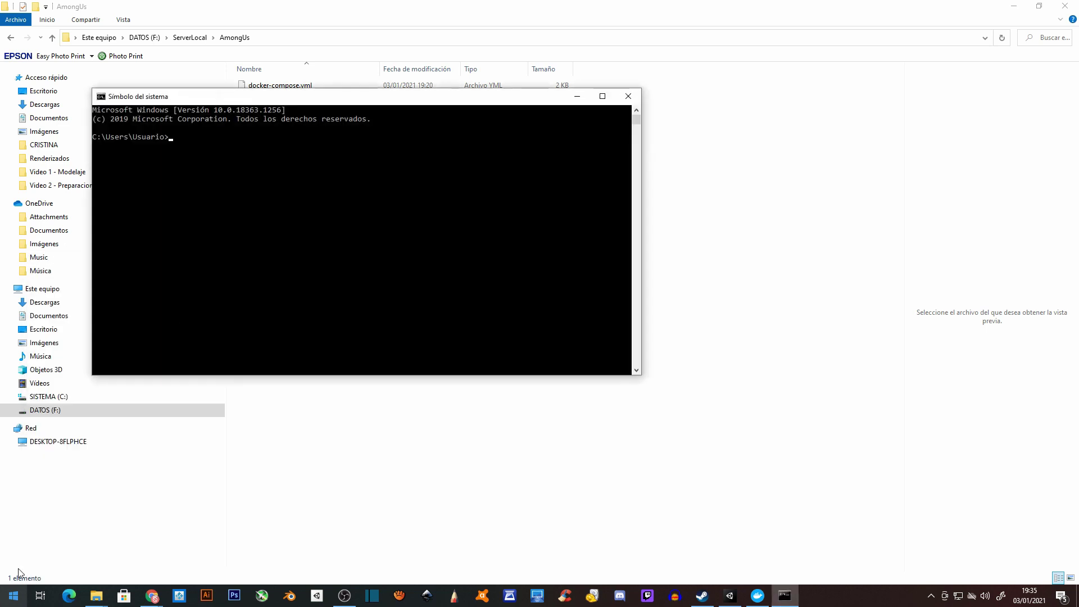
{"action": "left_click_drag", "start_coordinate": [330, 101], "coordinate": [534, 228]}
{"action": "type", "text": "cd AmongUs"}
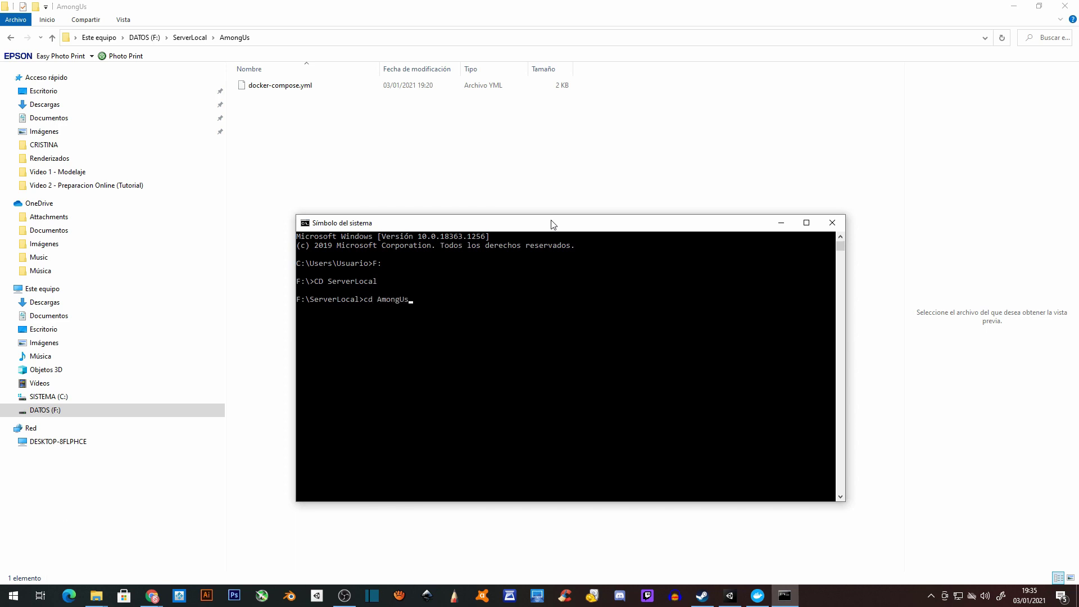
{"action": "key", "text": "Return"}
{"action": "left_click", "coordinate": [160, 598]}
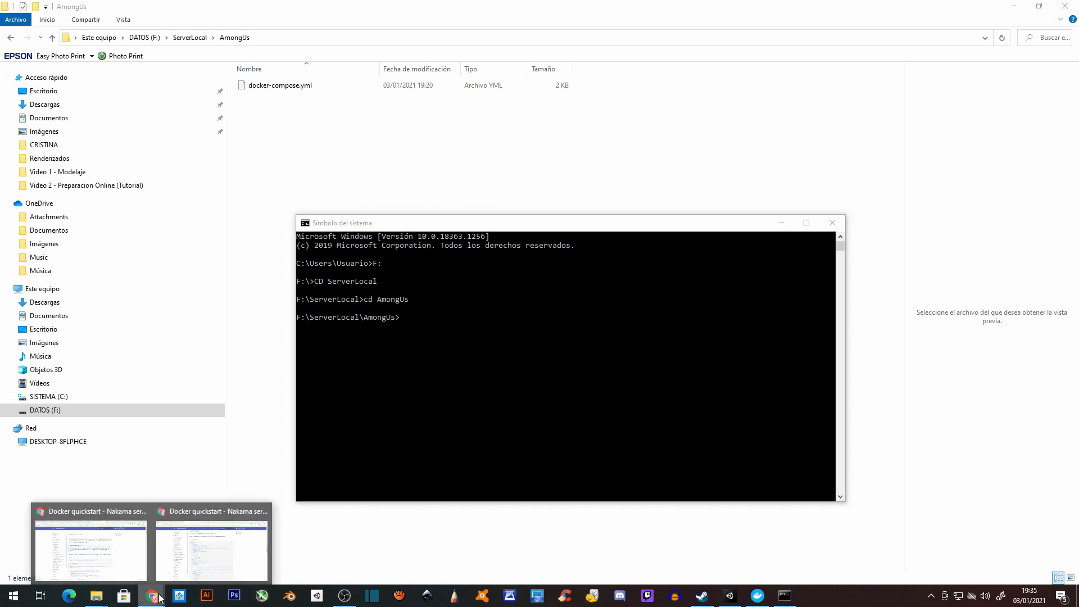
Copy the 'docker-compose -f docker-compose.yml up' command from the Docker quickstart page
{"action": "left_click", "coordinate": [198, 556]}
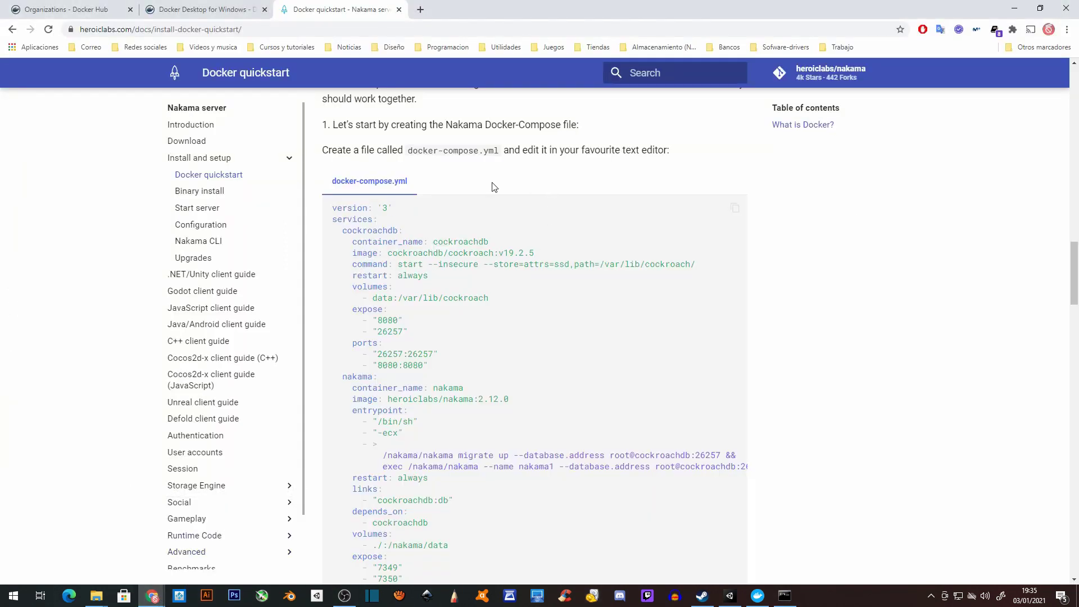
{"action": "scroll", "coordinate": [493, 191], "scroll_direction": "down", "scroll_amount": 3}
{"action": "scroll", "coordinate": [489, 225], "scroll_direction": "down", "scroll_amount": 2}
{"action": "scroll", "coordinate": [484, 253], "scroll_direction": "down", "scroll_amount": 4}
{"action": "scroll", "coordinate": [536, 368], "scroll_direction": "down", "scroll_amount": 2}
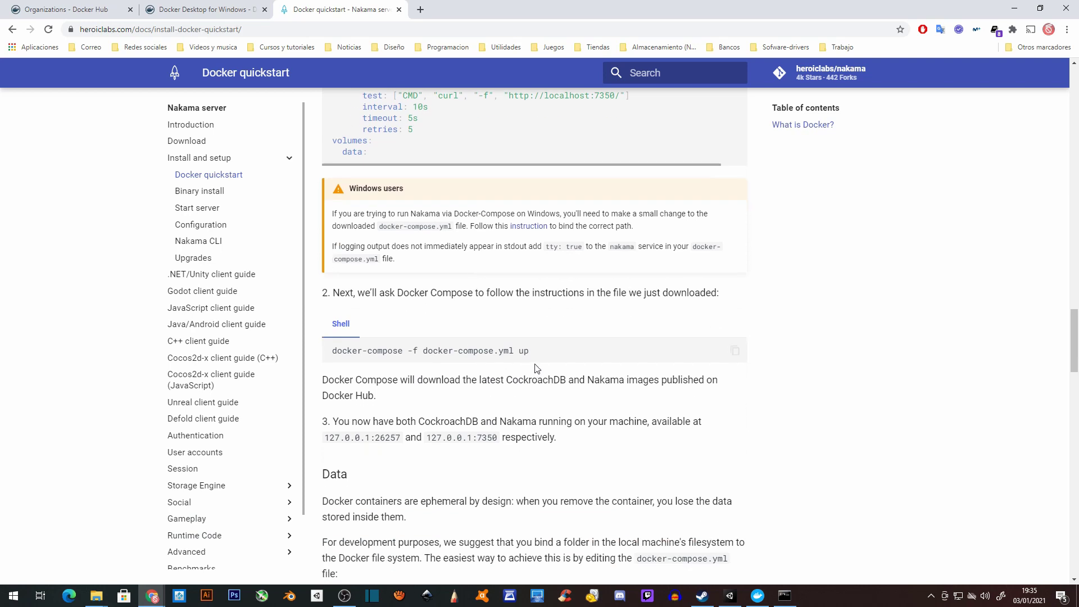
{"action": "left_click_drag", "start_coordinate": [538, 354], "coordinate": [330, 353]}
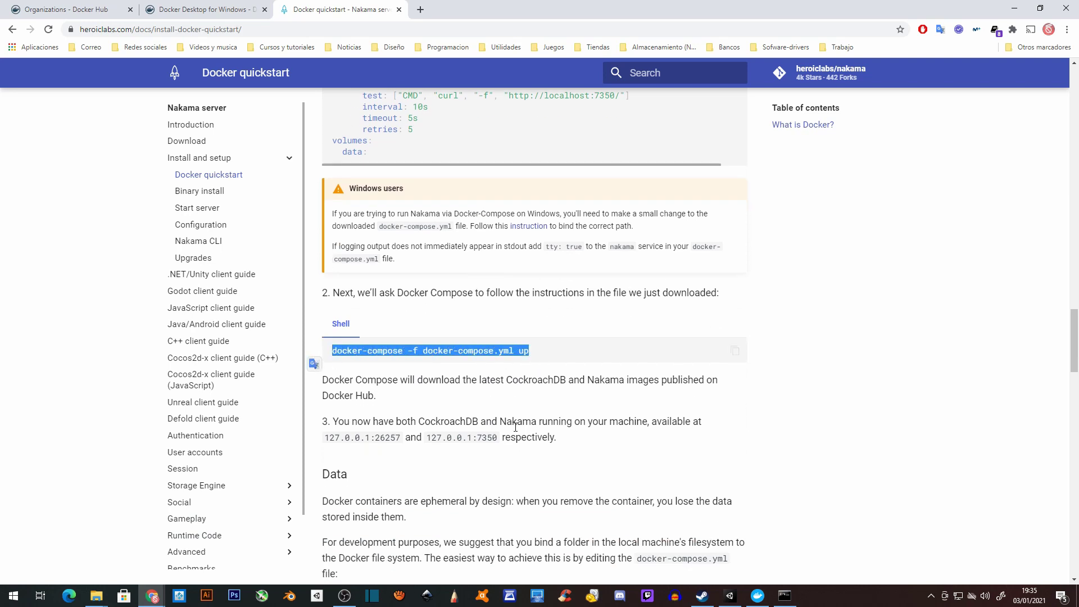
Paste and run the command in Command Prompt, then check the running containers in Docker Desktop
{"action": "left_click", "coordinate": [784, 596]}
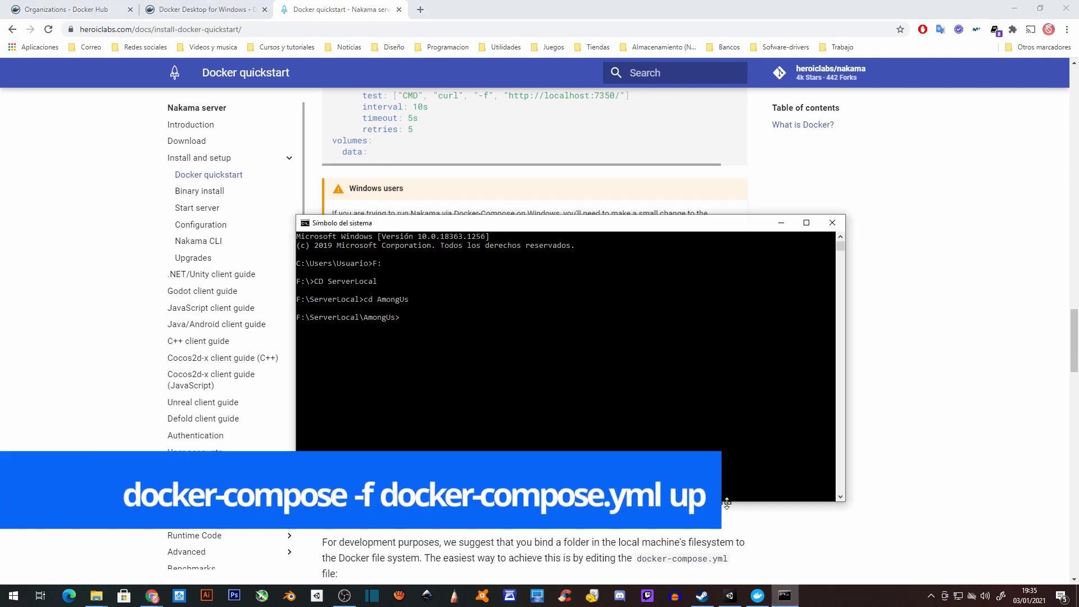
{"action": "left_click_drag", "start_coordinate": [487, 223], "coordinate": [279, 112]}
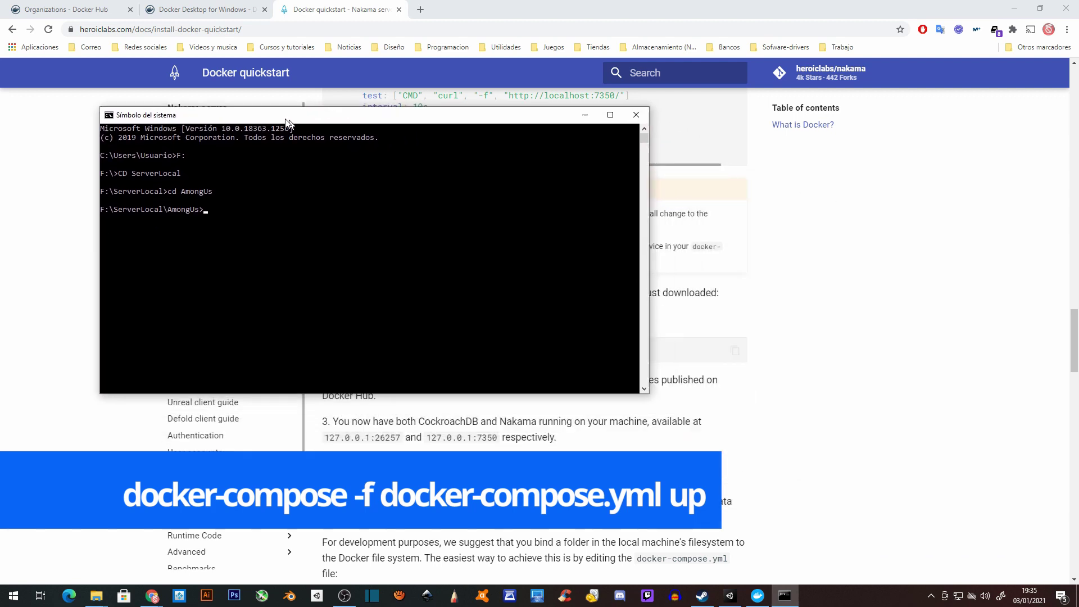
{"action": "right_click", "coordinate": [235, 244]}
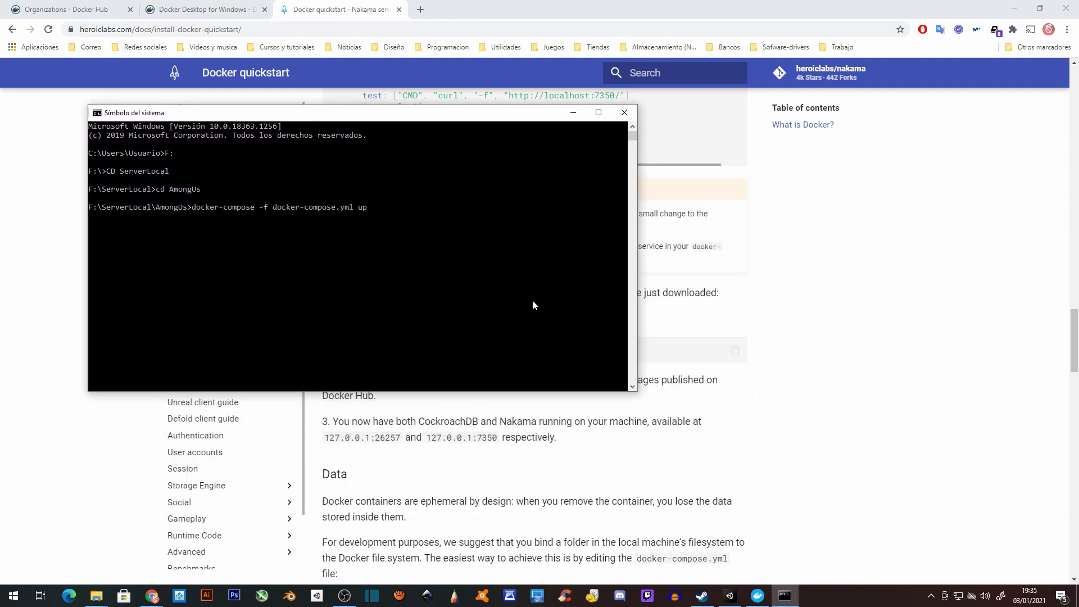
{"action": "key", "text": "Return"}
{"action": "left_click", "coordinate": [758, 596]}
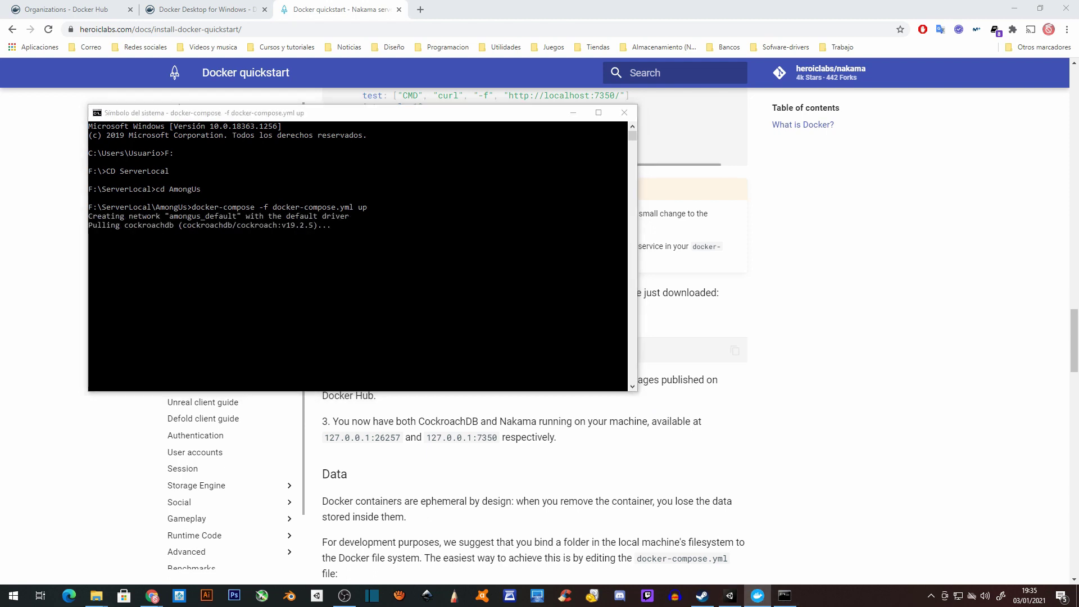
{"action": "left_click_drag", "start_coordinate": [295, 118], "coordinate": [217, 112]}
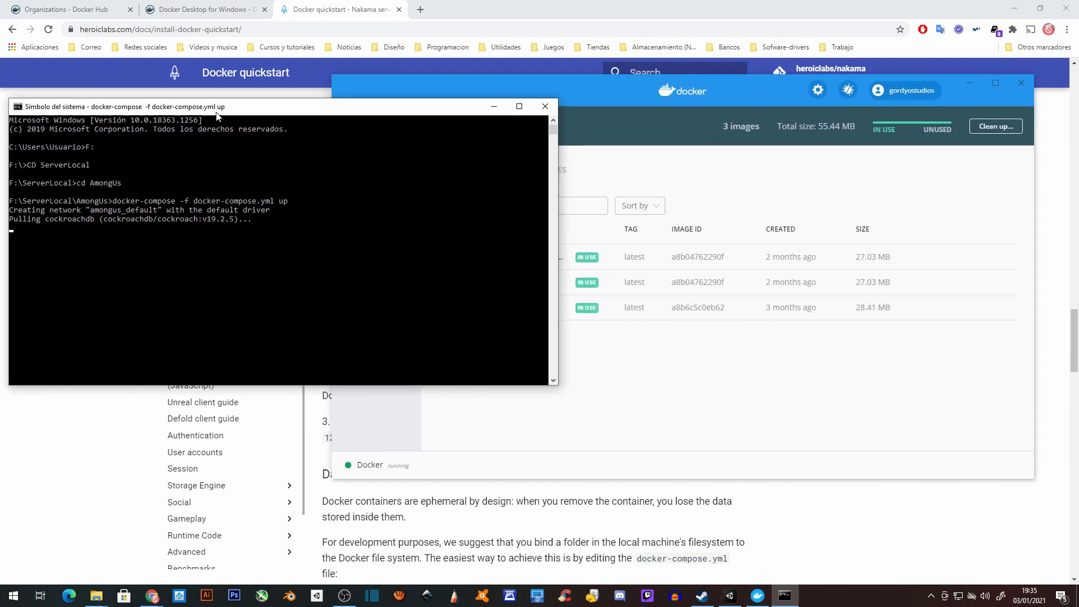
{"action": "left_click", "coordinate": [505, 382]}
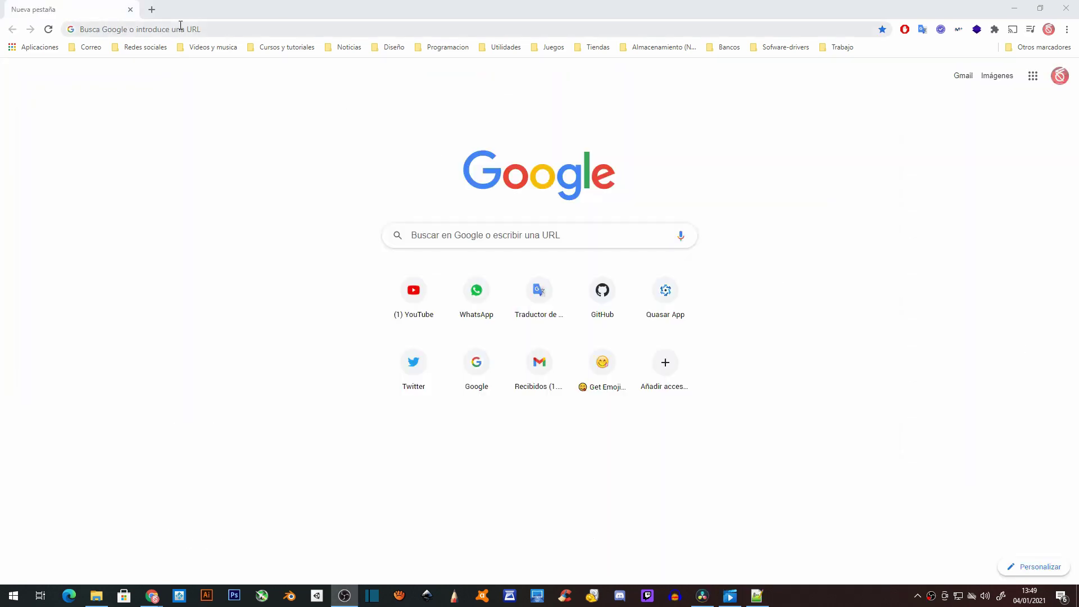
Search the web for nakama unity and open the .NET/Unity client guide
{"action": "left_click", "coordinate": [181, 26]}
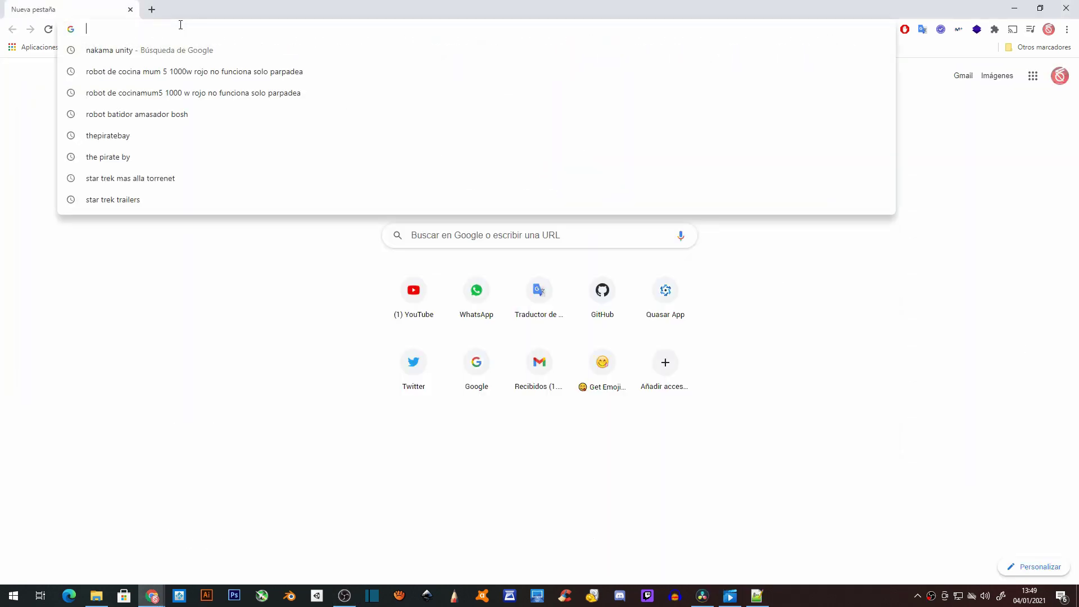
{"action": "type", "text": "Nakama unity"}
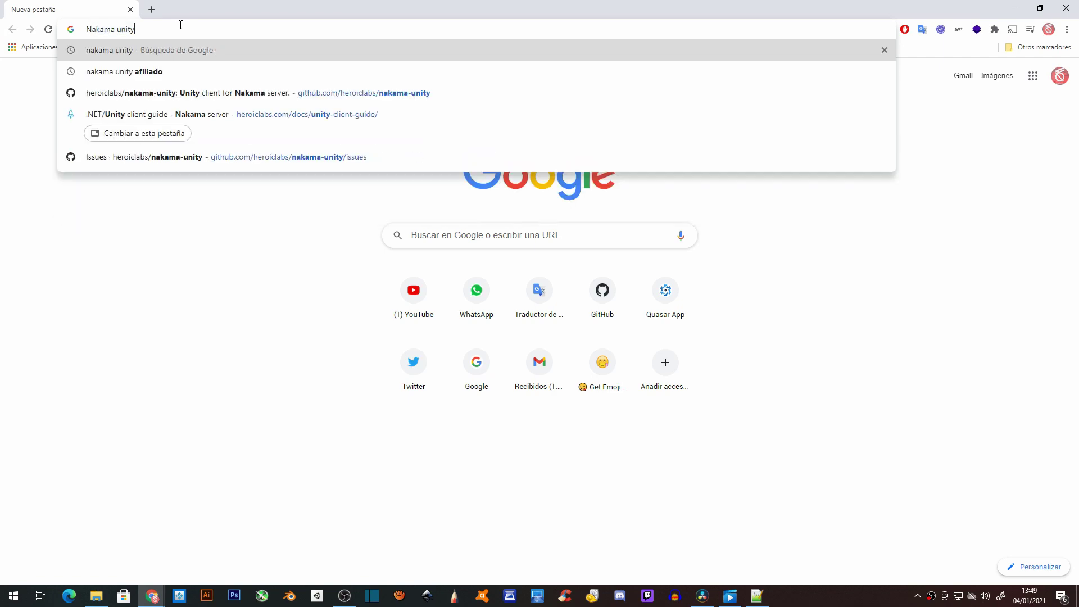
{"action": "key", "text": "Return"}
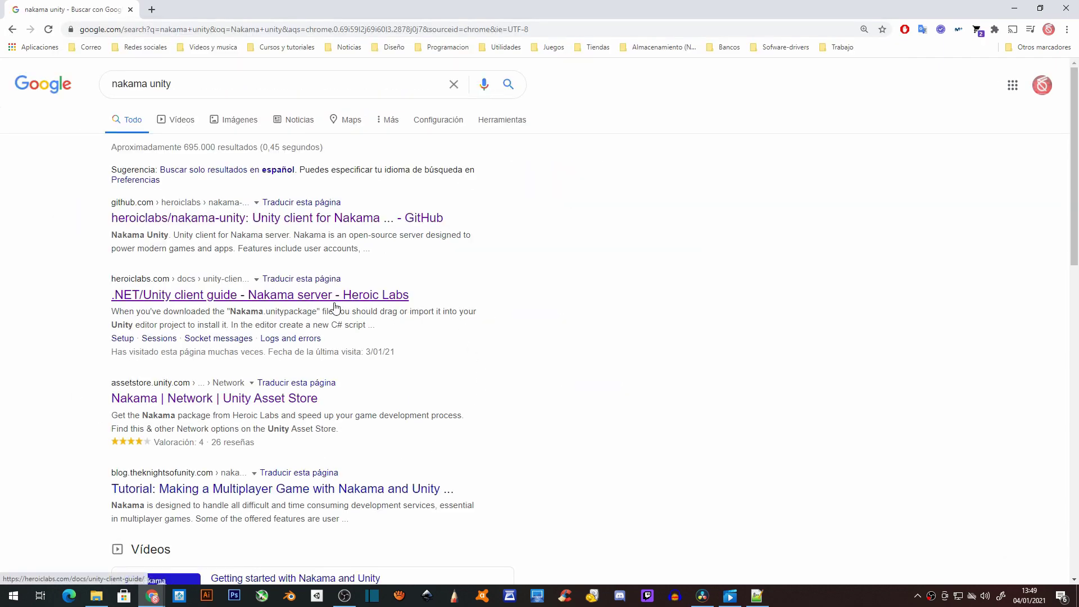
{"action": "left_click", "coordinate": [235, 297]}
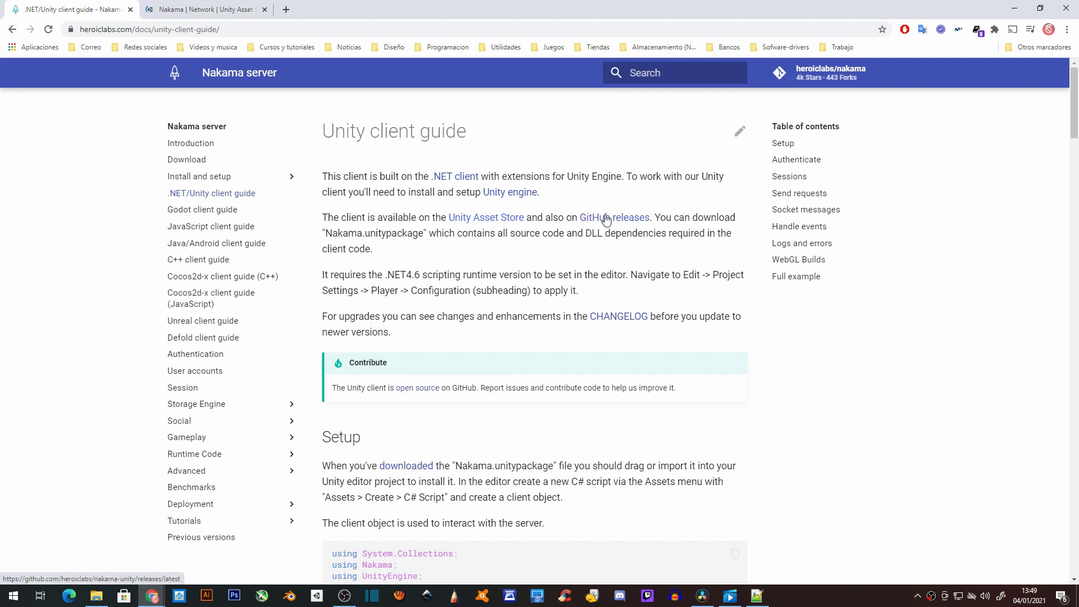
Add the free Nakama package from the Asset Store page and download Nakama.unitypackage
{"action": "left_click", "coordinate": [208, 6]}
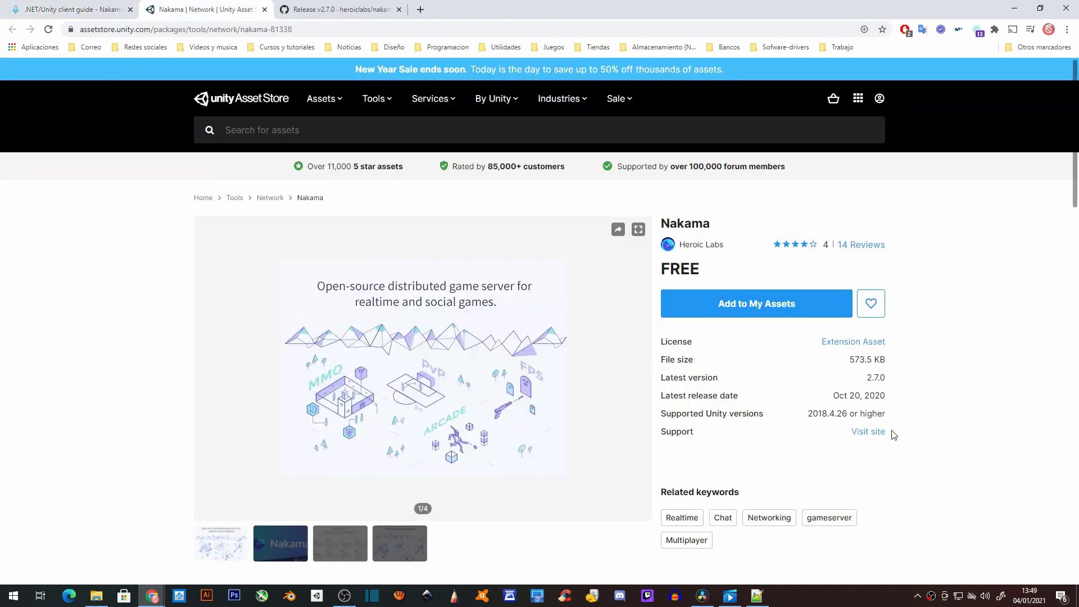
{"action": "left_click", "coordinate": [786, 298]}
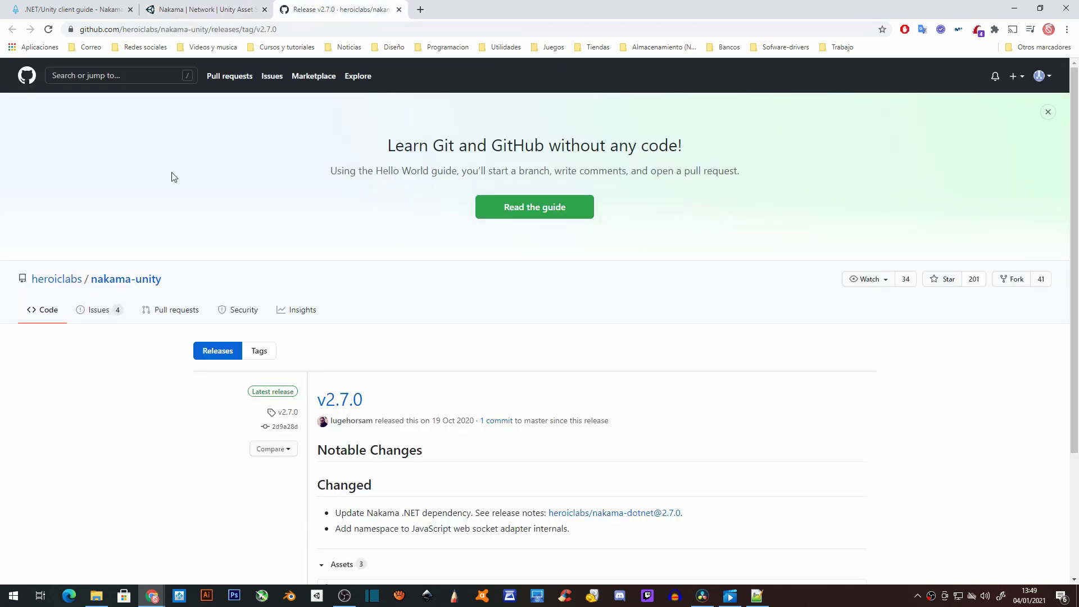
{"action": "scroll", "coordinate": [425, 289], "scroll_direction": "down", "scroll_amount": 3}
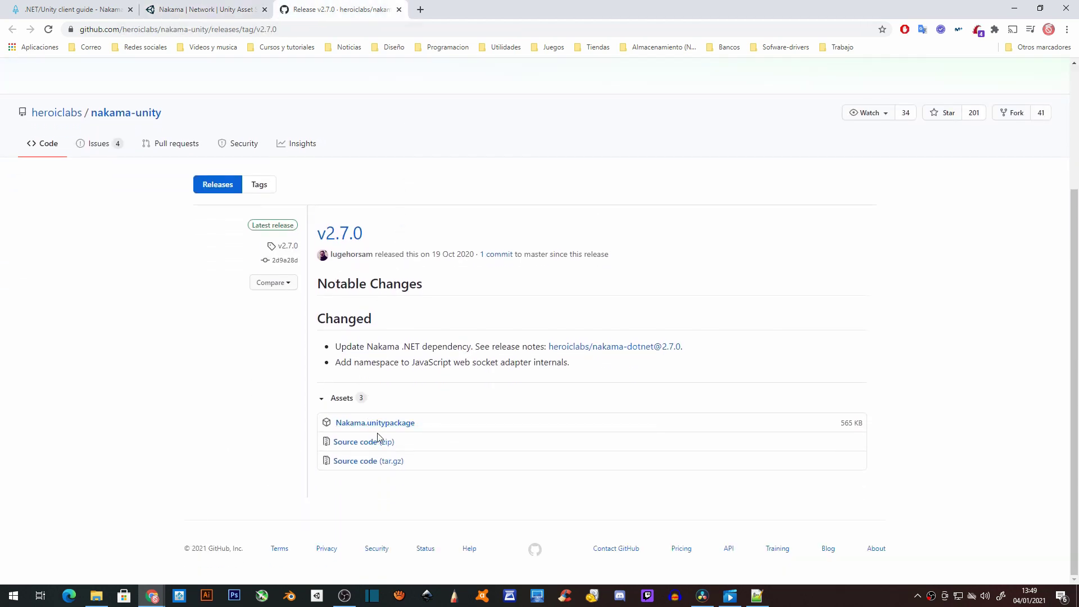
{"action": "left_click", "coordinate": [387, 428]}
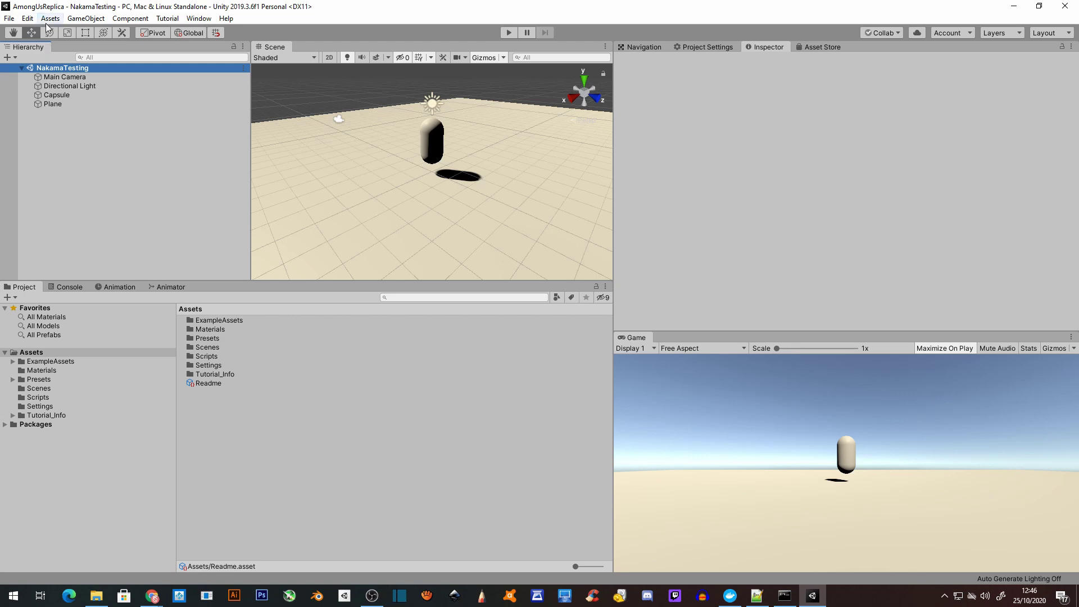
Import Nakama.unitypackage from the Paquete para Unity folder as a custom package
{"action": "left_click", "coordinate": [49, 18]}
{"action": "mouse_move", "coordinate": [157, 155]}
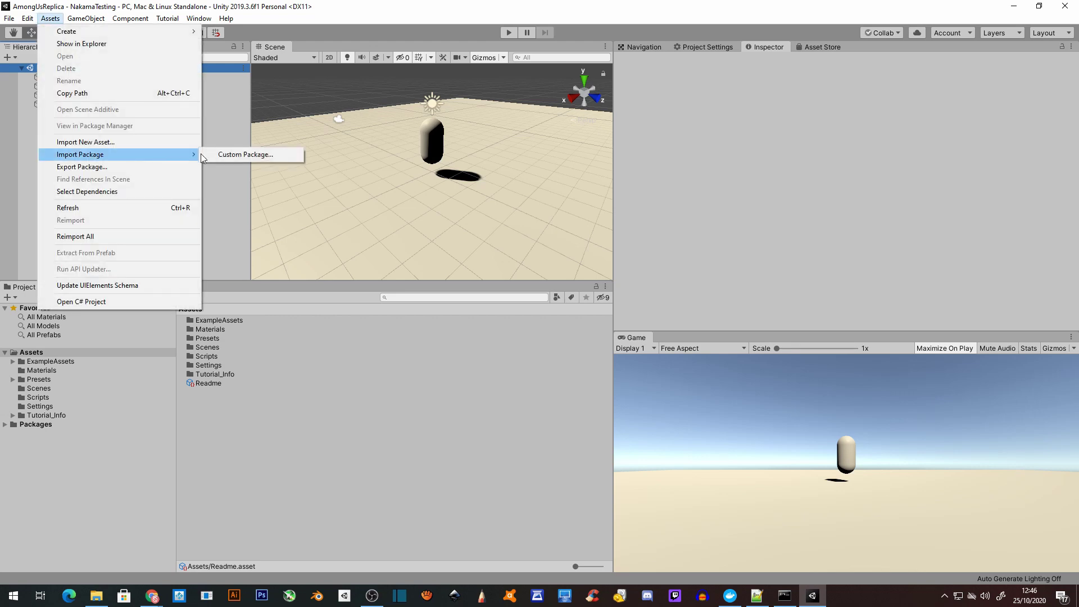
{"action": "left_click", "coordinate": [262, 153]}
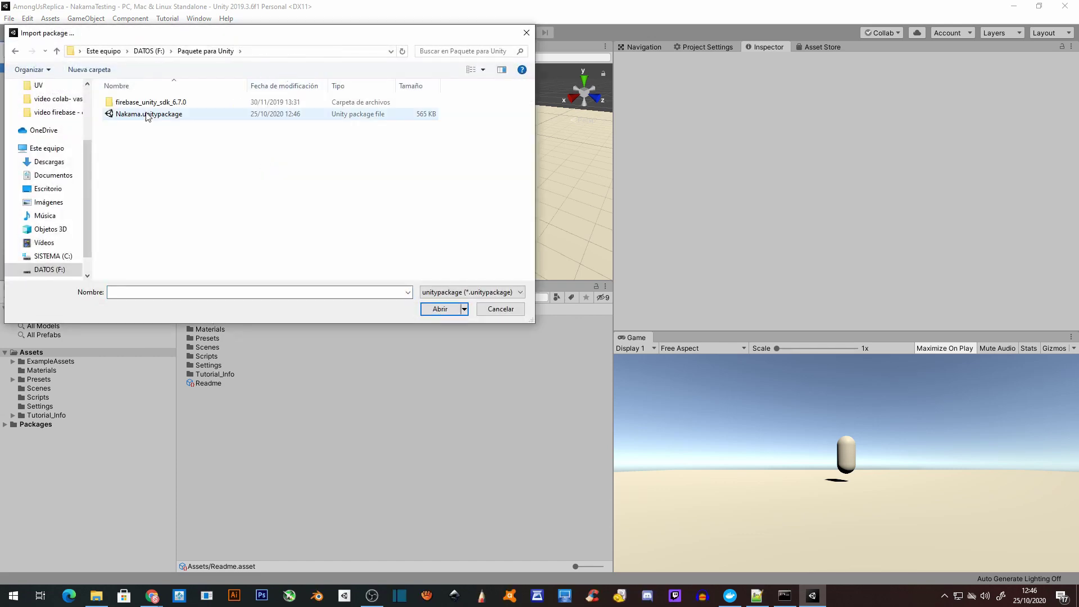
{"action": "left_click", "coordinate": [191, 117]}
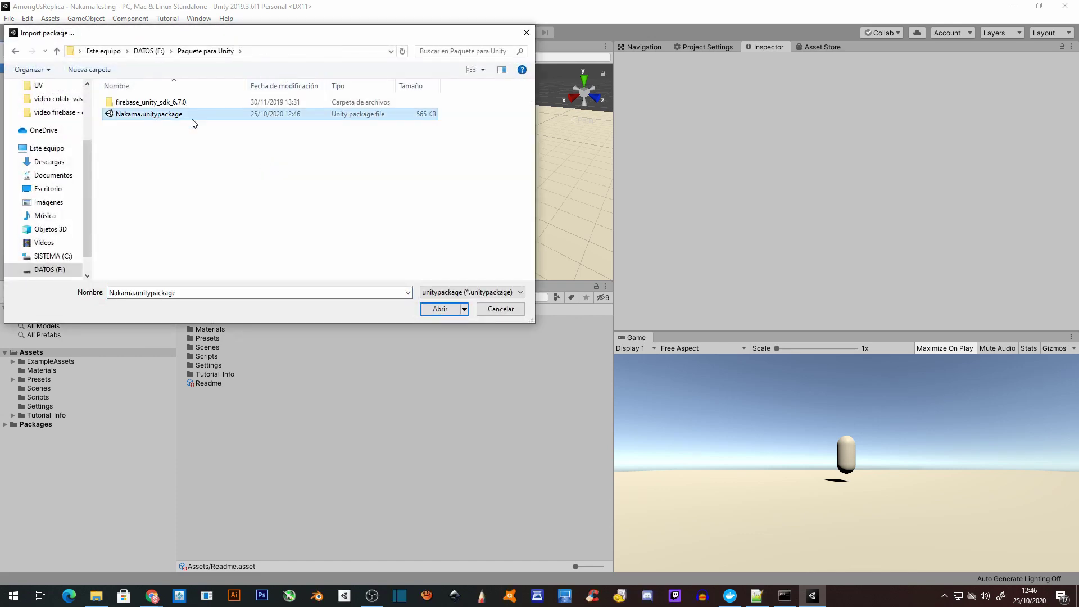
{"action": "left_click", "coordinate": [441, 309]}
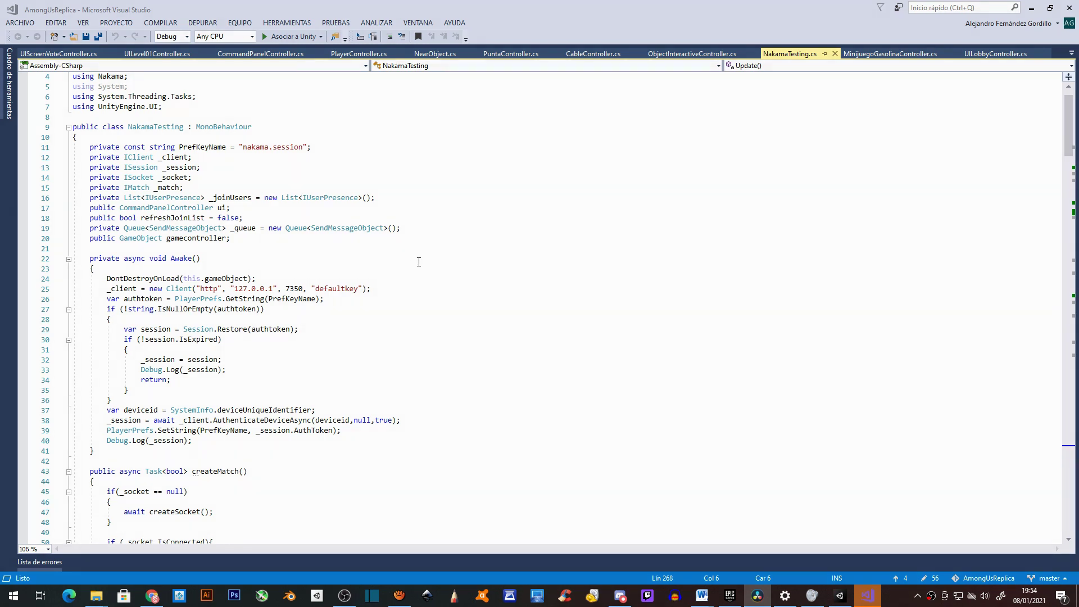
Highlight each field: client, session, _socket, _match, _joinUsers, refreshJoinList and _queue
{"action": "mouse_move", "coordinate": [86, 157]}
{"action": "left_mouse_down"}
{"action": "mouse_move", "coordinate": [193, 157]}
{"action": "mouse_move", "coordinate": [88, 169]}
{"action": "left_mouse_up"}
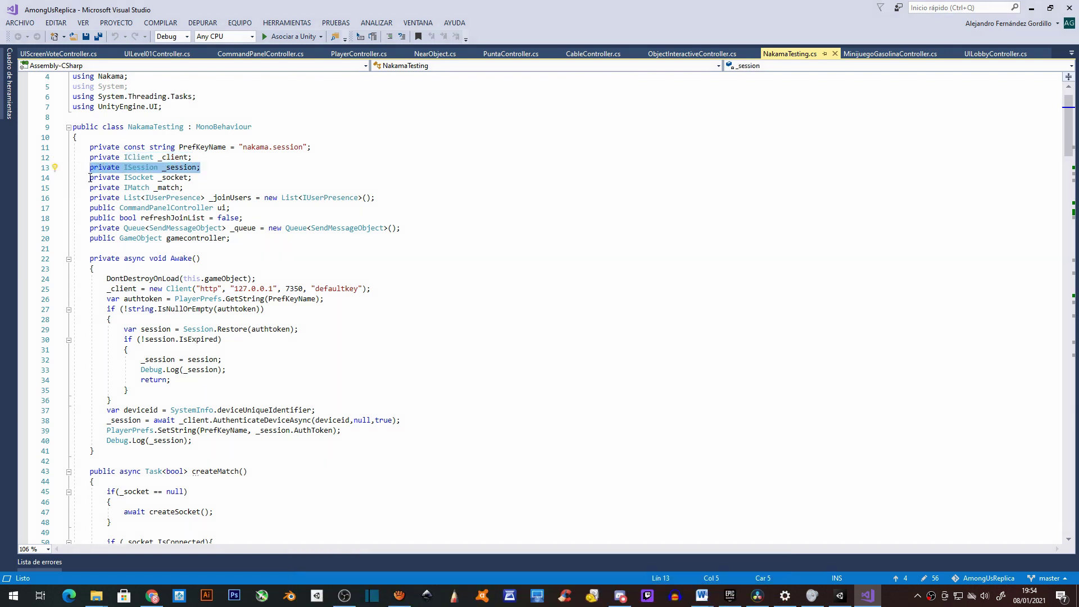
{"action": "left_click_drag", "start_coordinate": [90, 178], "coordinate": [193, 177]}
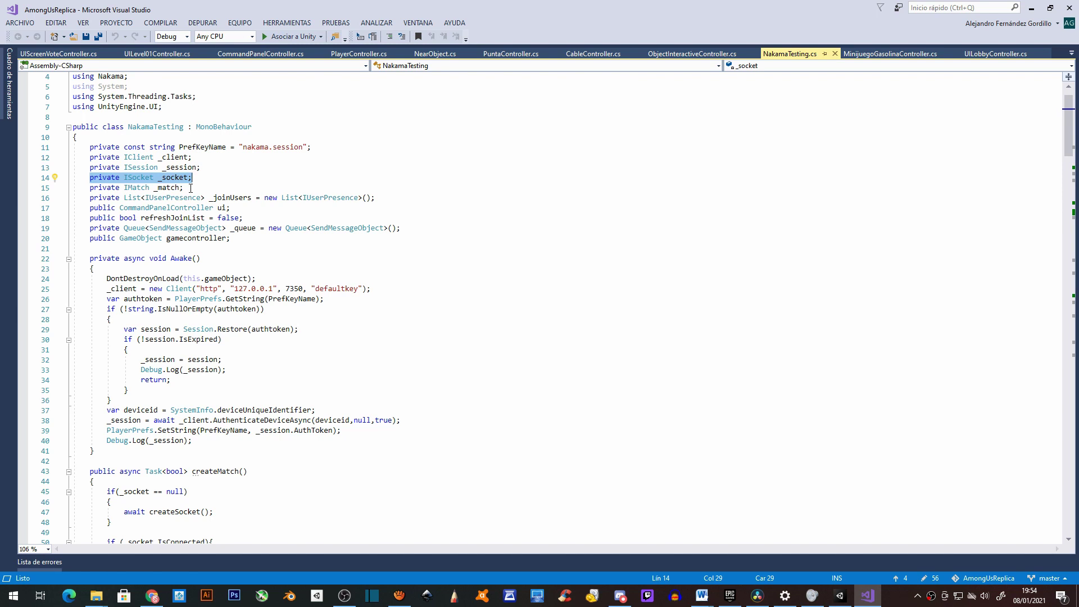
{"action": "left_click_drag", "start_coordinate": [190, 188], "coordinate": [88, 188]}
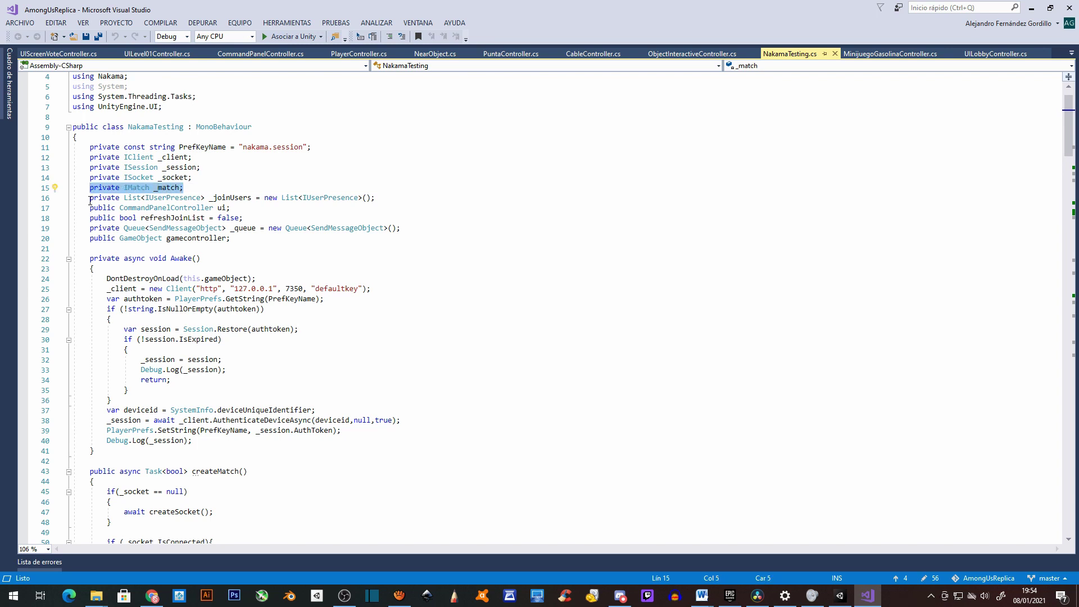
{"action": "left_click", "coordinate": [90, 198]}
{"action": "key", "text": "shift+End"}
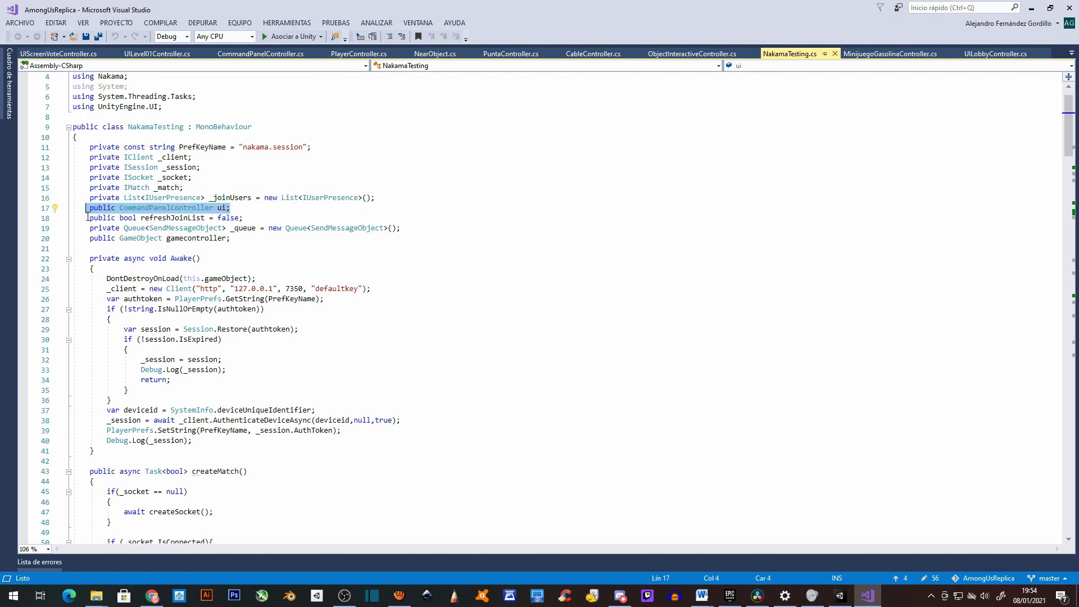
{"action": "left_click_drag", "start_coordinate": [90, 218], "coordinate": [247, 218]}
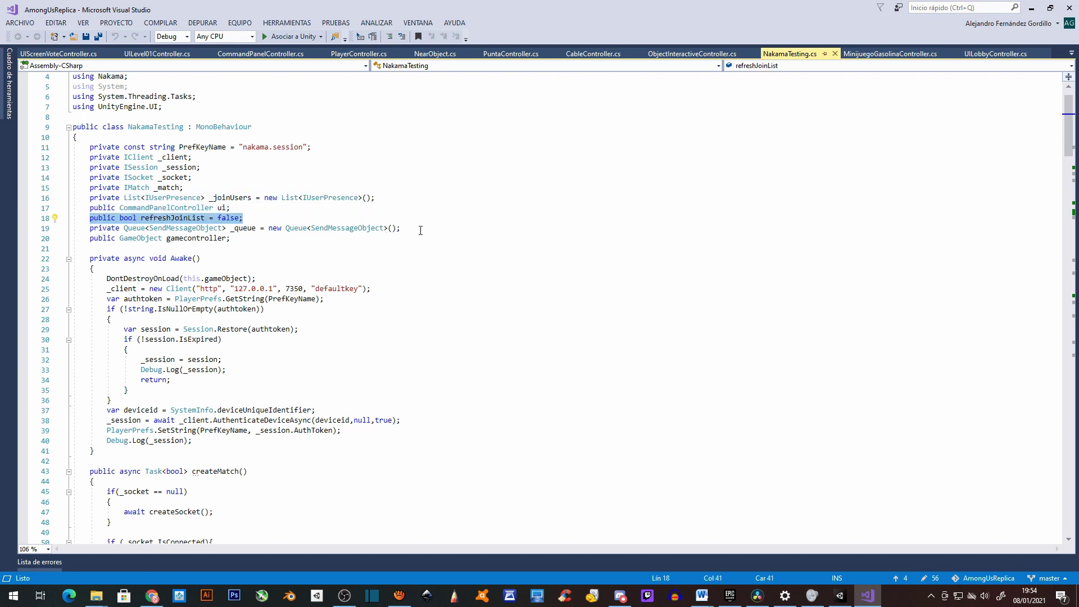
{"action": "left_click_drag", "start_coordinate": [421, 230], "coordinate": [92, 230]}
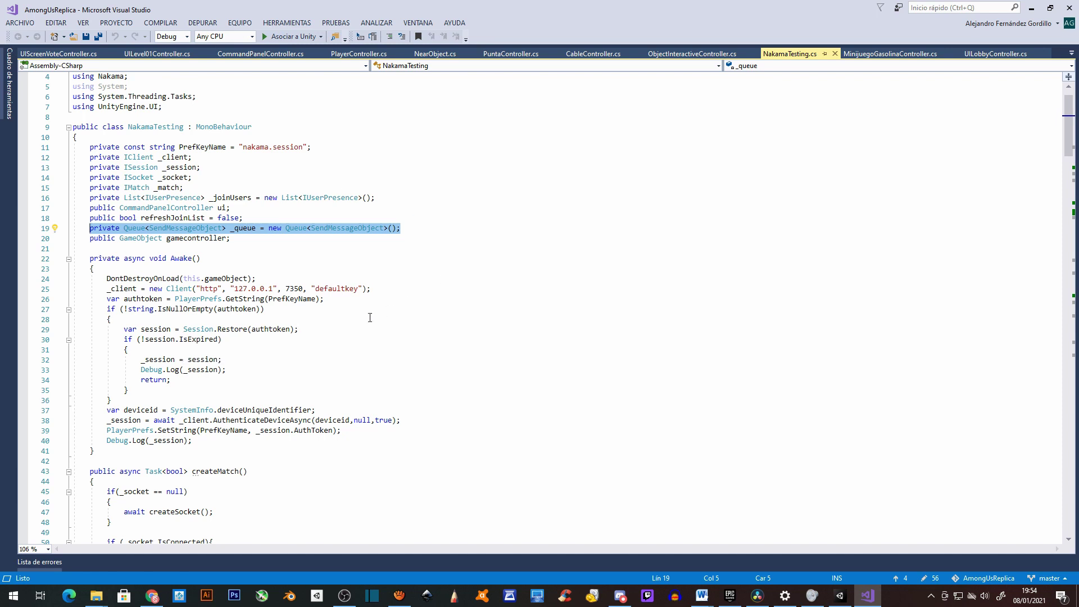
{"action": "left_click_drag", "start_coordinate": [87, 258], "coordinate": [123, 455]}
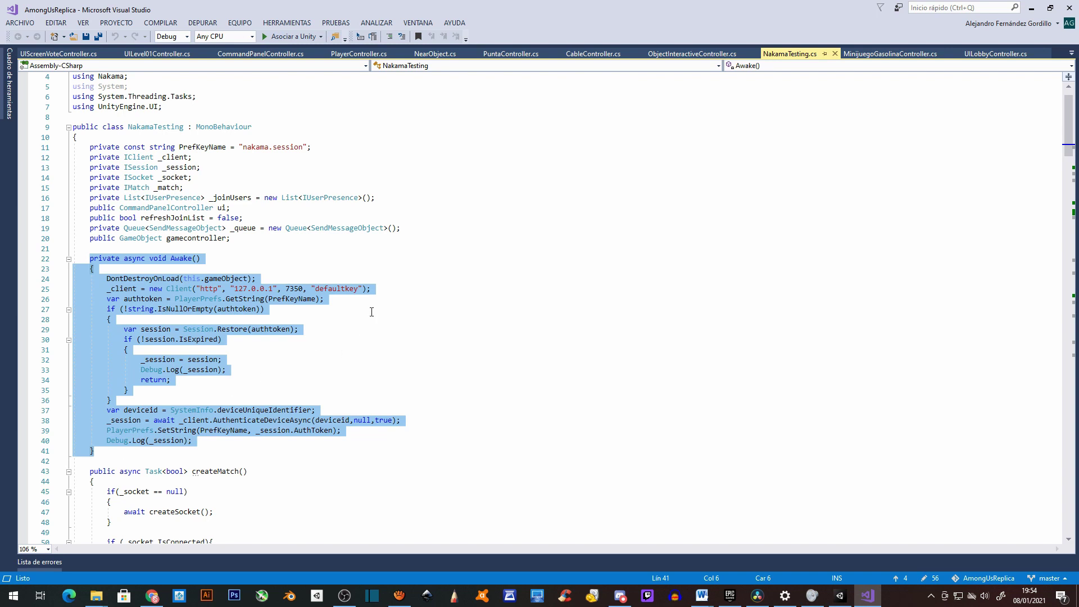
{"action": "mouse_move", "coordinate": [391, 291]}
{"action": "left_mouse_down"}
{"action": "mouse_move", "coordinate": [108, 292]}
{"action": "mouse_move", "coordinate": [343, 297]}
{"action": "left_mouse_up"}
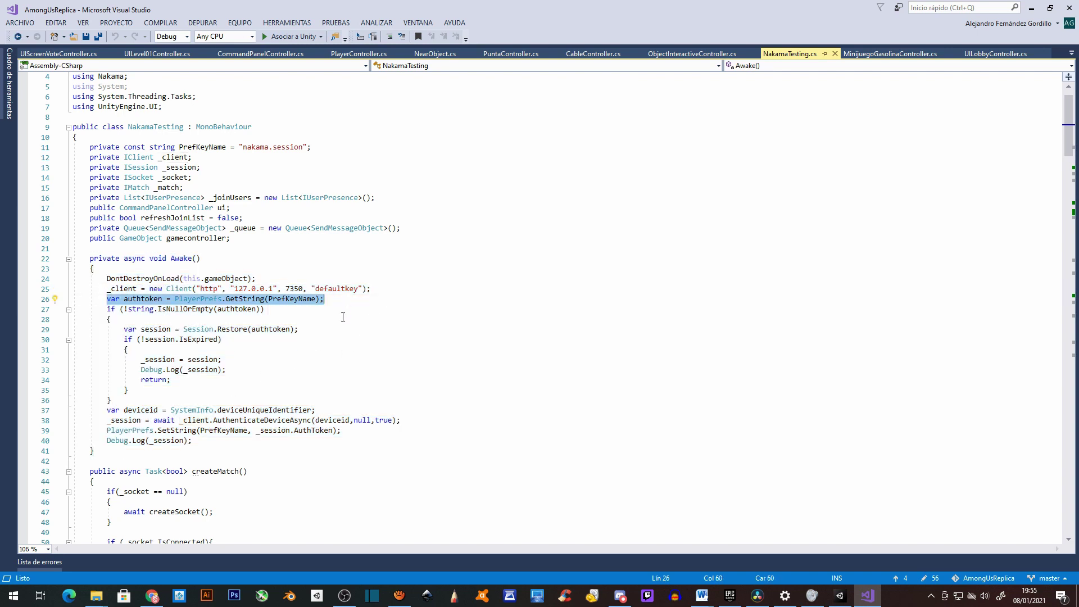
{"action": "left_click_drag", "start_coordinate": [186, 329], "coordinate": [304, 328]}
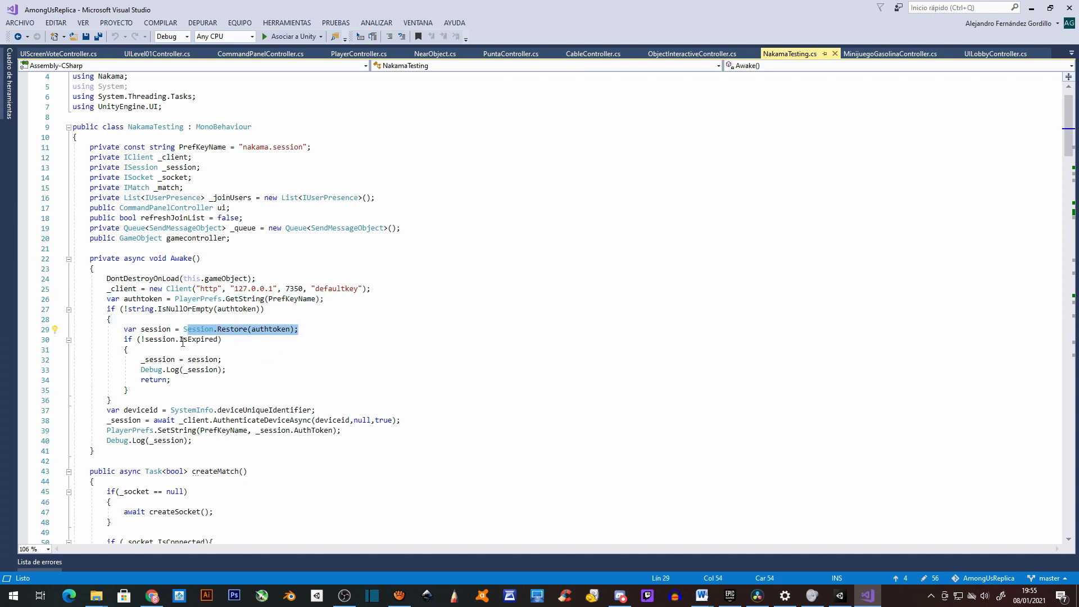
{"action": "left_click_drag", "start_coordinate": [107, 420], "coordinate": [434, 422]}
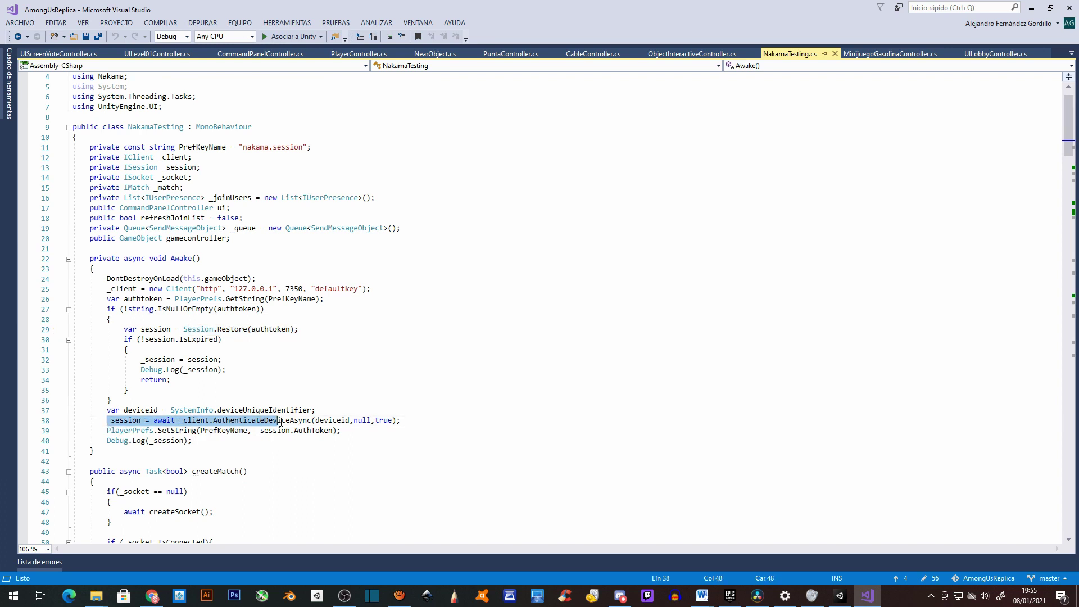
{"action": "scroll", "coordinate": [120, 299], "scroll_direction": "down", "scroll_amount": 7}
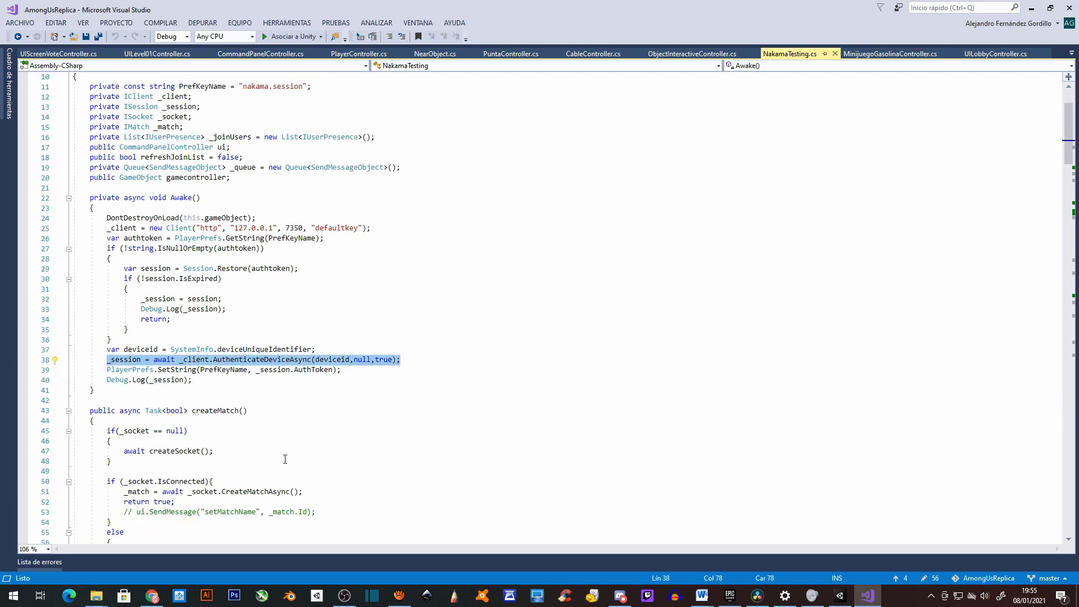
{"action": "left_click_drag", "start_coordinate": [91, 259], "coordinate": [135, 433]}
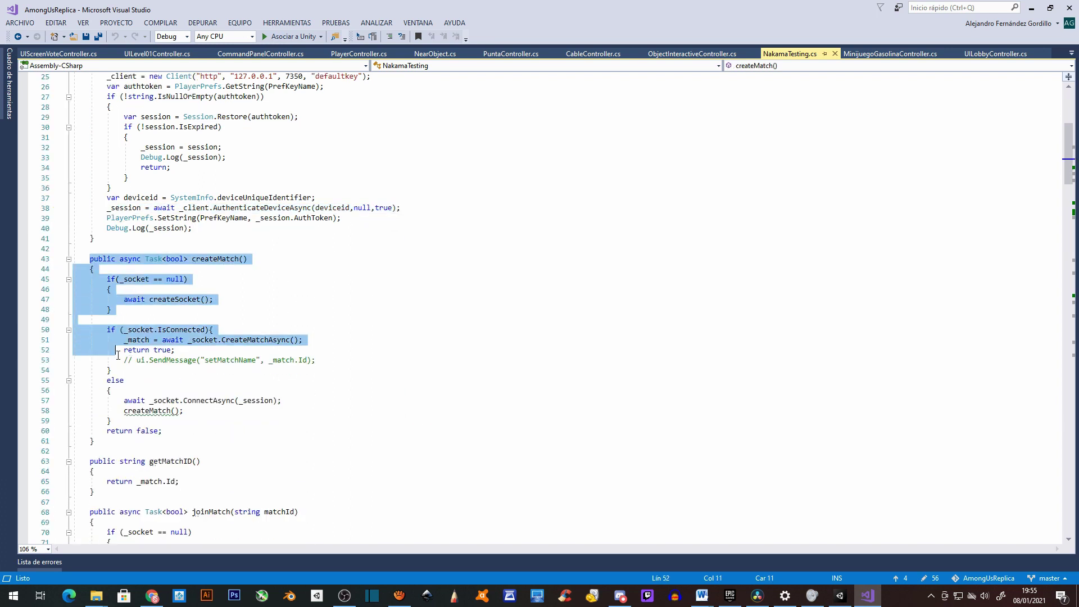
{"action": "left_click", "coordinate": [254, 376]}
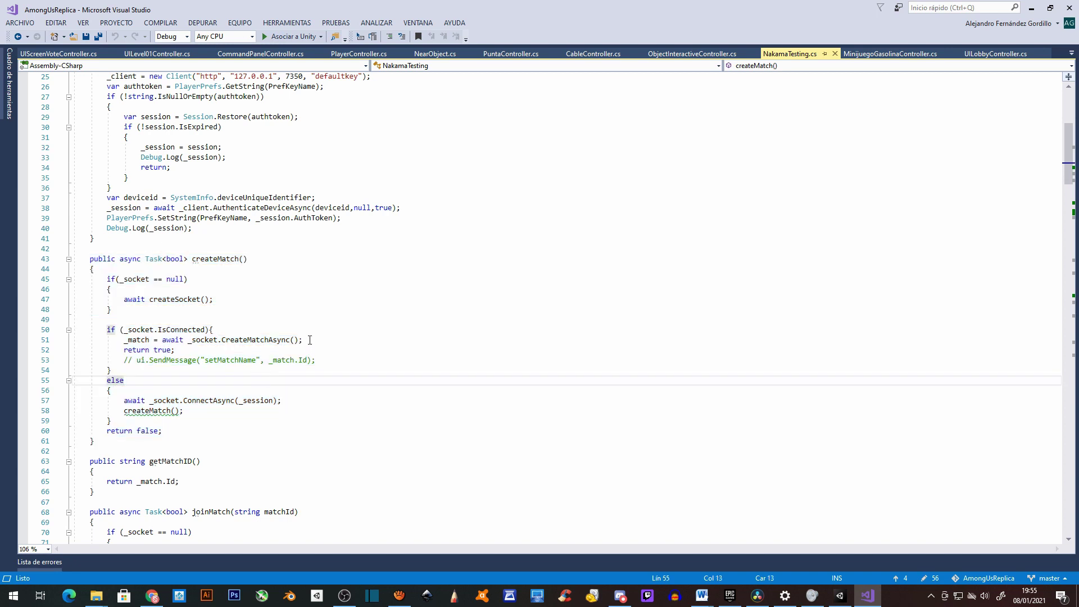
{"action": "left_click_drag", "start_coordinate": [304, 340], "coordinate": [121, 340]}
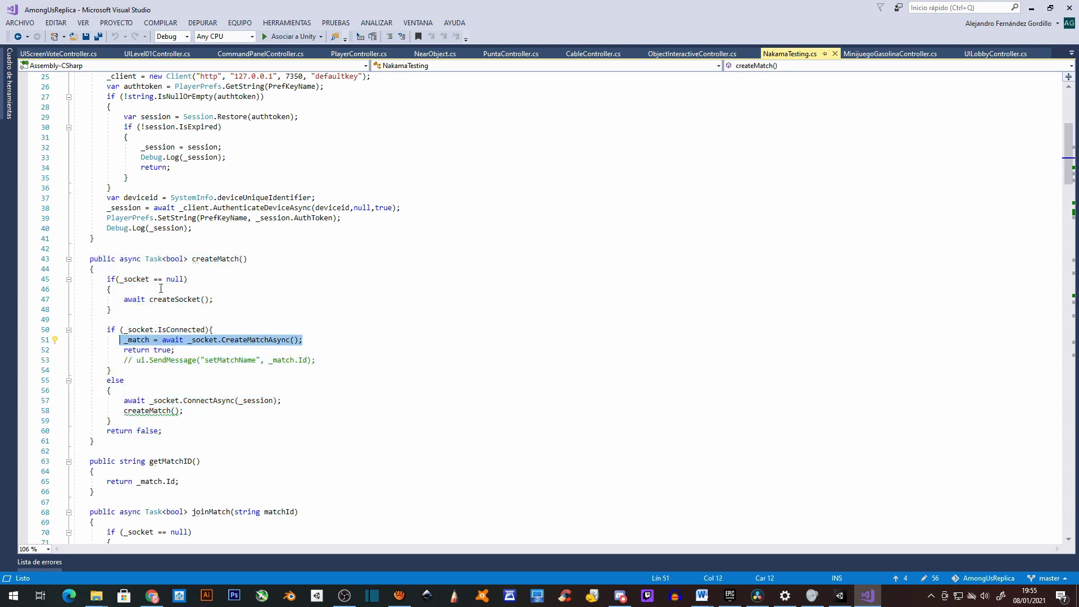
{"action": "mouse_move", "coordinate": [104, 269]}
{"action": "left_mouse_down"}
{"action": "mouse_move", "coordinate": [136, 314]}
{"action": "mouse_move", "coordinate": [212, 330]}
{"action": "left_mouse_up"}
{"action": "left_click", "coordinate": [136, 314]}
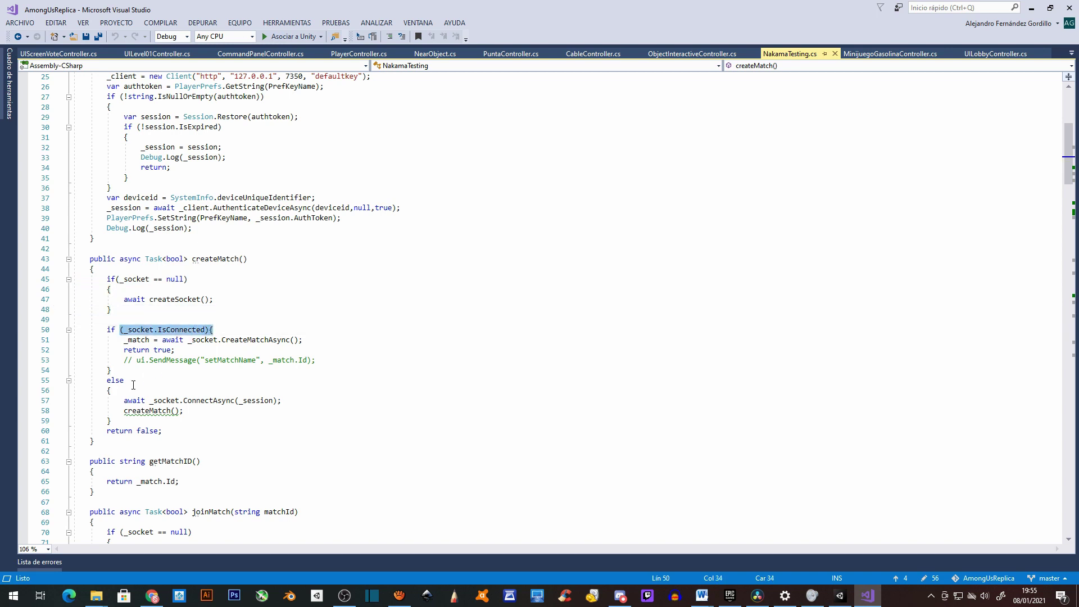
{"action": "scroll", "coordinate": [134, 386], "scroll_direction": "down", "scroll_amount": 1}
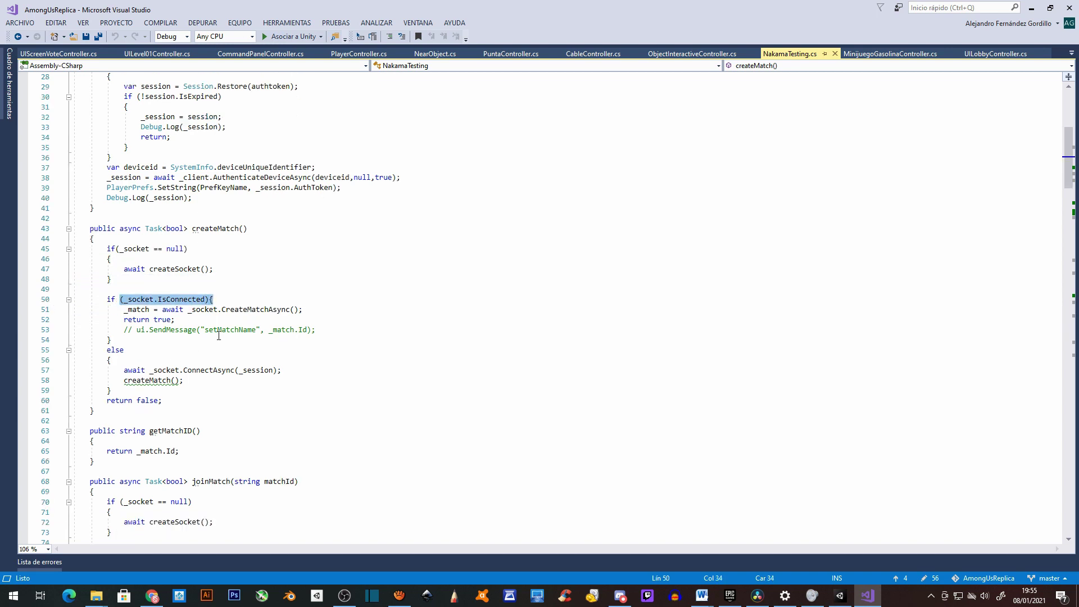
{"action": "scroll", "coordinate": [218, 336], "scroll_direction": "down", "scroll_amount": 4}
{"action": "scroll", "coordinate": [113, 304], "scroll_direction": "down", "scroll_amount": 3}
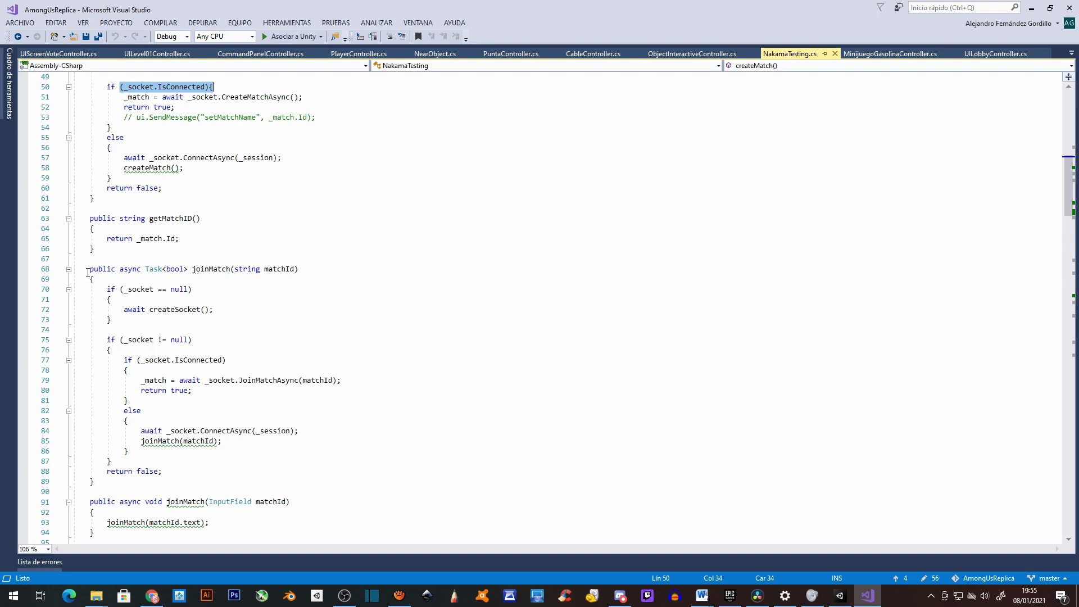
{"action": "left_click_drag", "start_coordinate": [87, 273], "coordinate": [94, 482]}
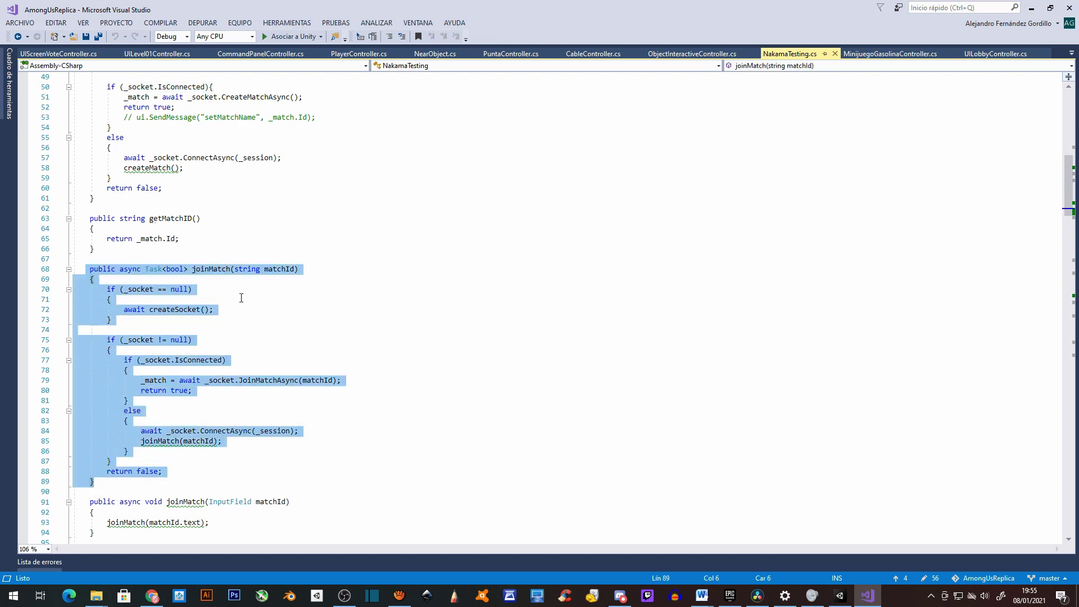
{"action": "left_click", "coordinate": [224, 298]}
{"action": "left_click_drag", "start_coordinate": [234, 269], "coordinate": [294, 269]}
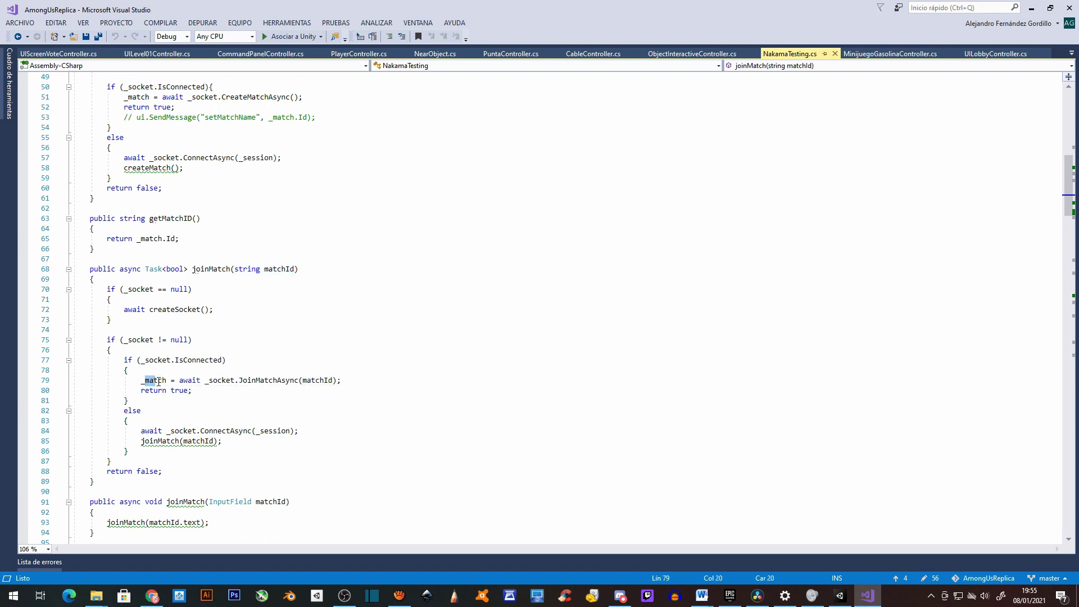
{"action": "left_click_drag", "start_coordinate": [145, 381], "coordinate": [341, 380]}
{"action": "scroll", "coordinate": [235, 390], "scroll_direction": "down", "scroll_amount": 3}
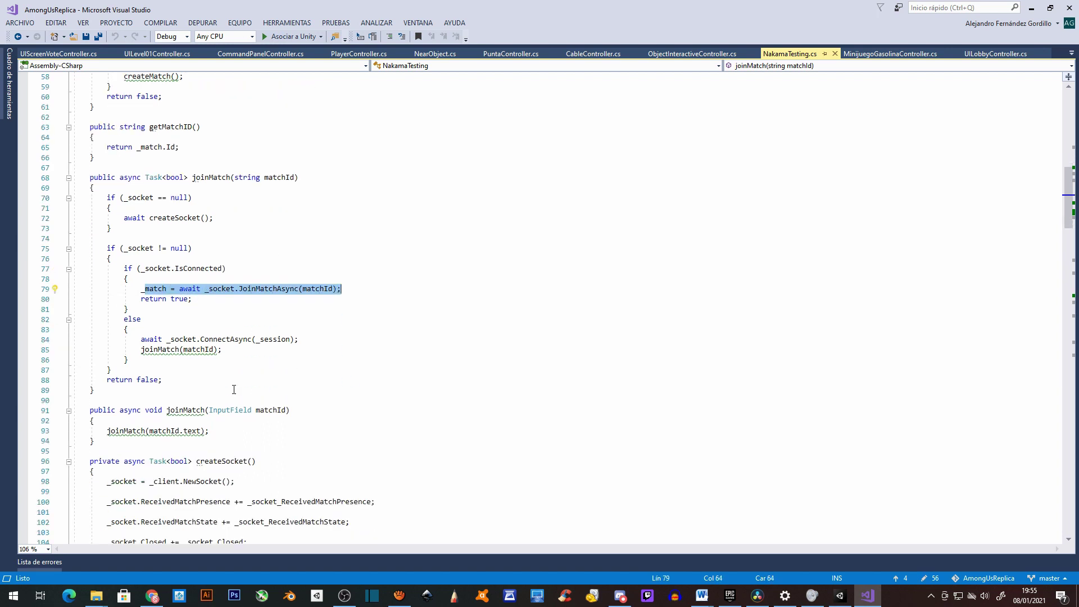
{"action": "scroll", "coordinate": [235, 388], "scroll_direction": "down", "scroll_amount": 2}
{"action": "scroll", "coordinate": [170, 360], "scroll_direction": "down", "scroll_amount": 2}
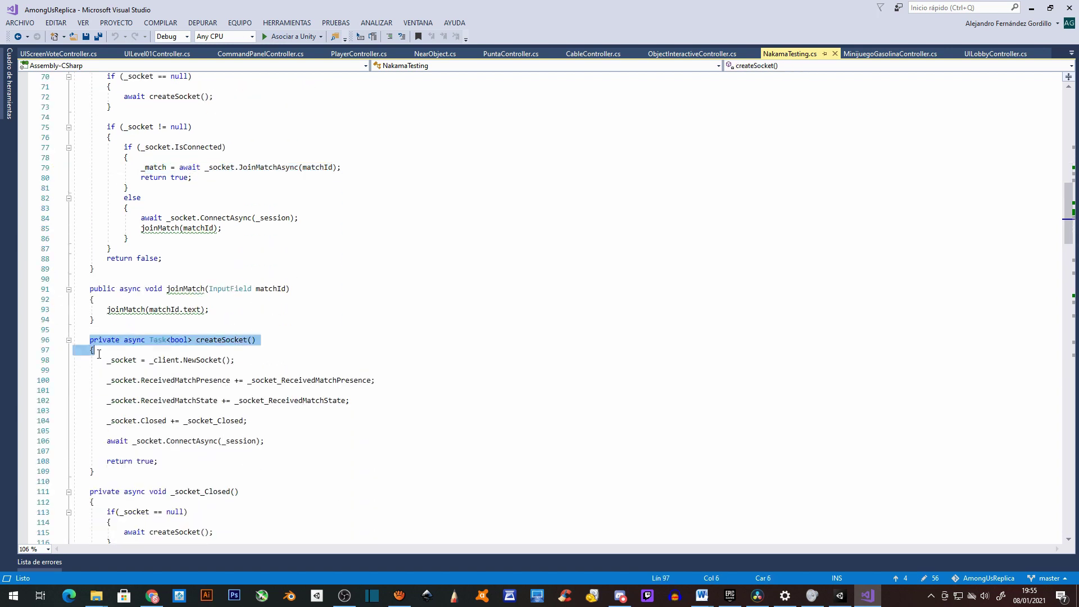
{"action": "left_click_drag", "start_coordinate": [83, 339], "coordinate": [93, 471]}
{"action": "left_click", "coordinate": [196, 372]}
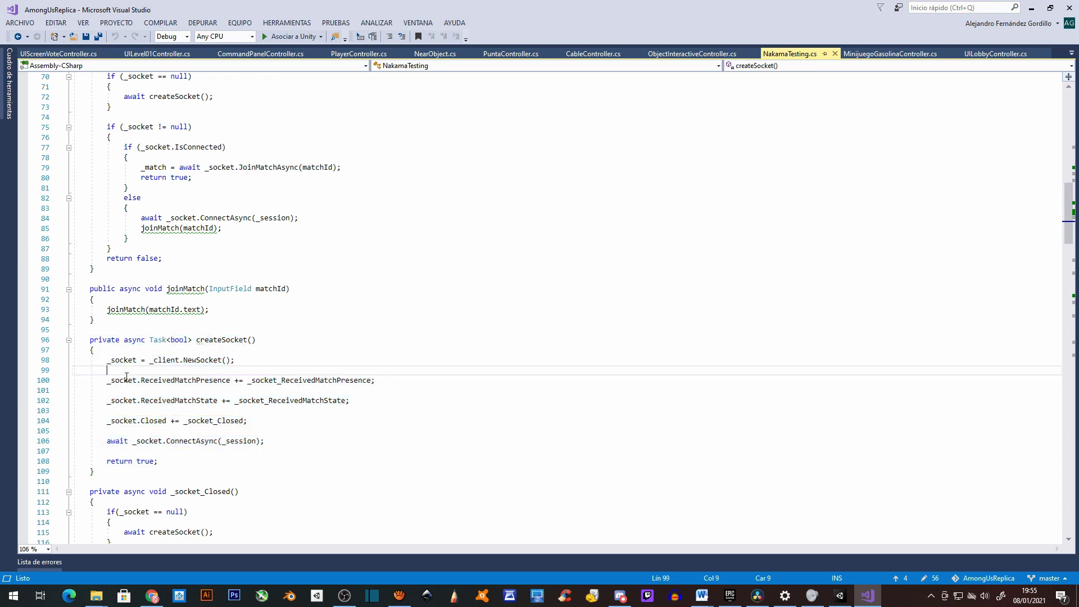
{"action": "key", "text": "shift+Down"}
{"action": "left_click_drag", "start_coordinate": [388, 376], "coordinate": [383, 385]}
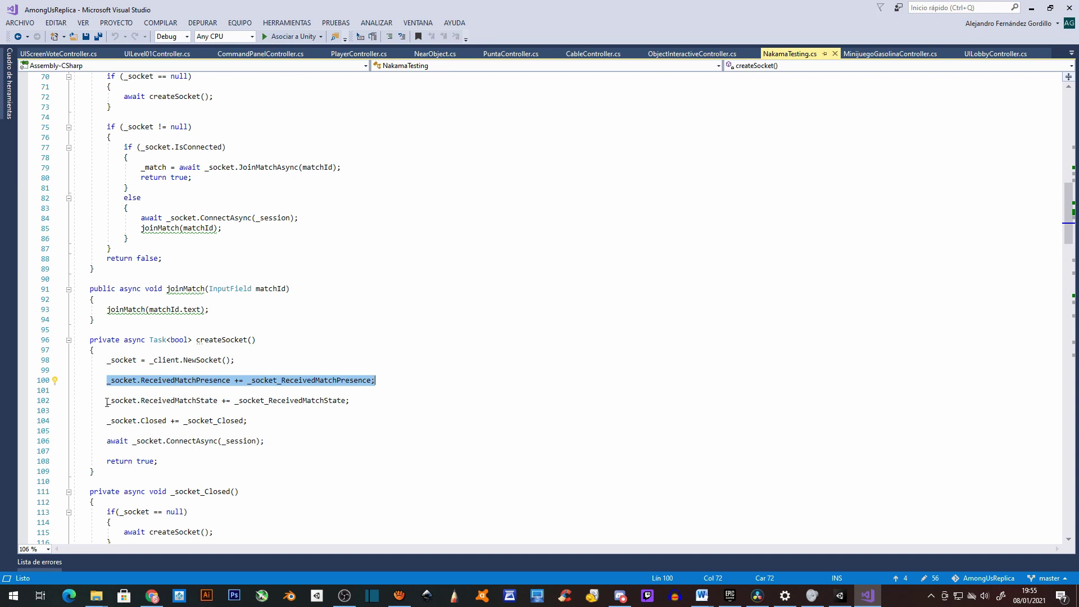
{"action": "left_click_drag", "start_coordinate": [107, 403], "coordinate": [368, 403]}
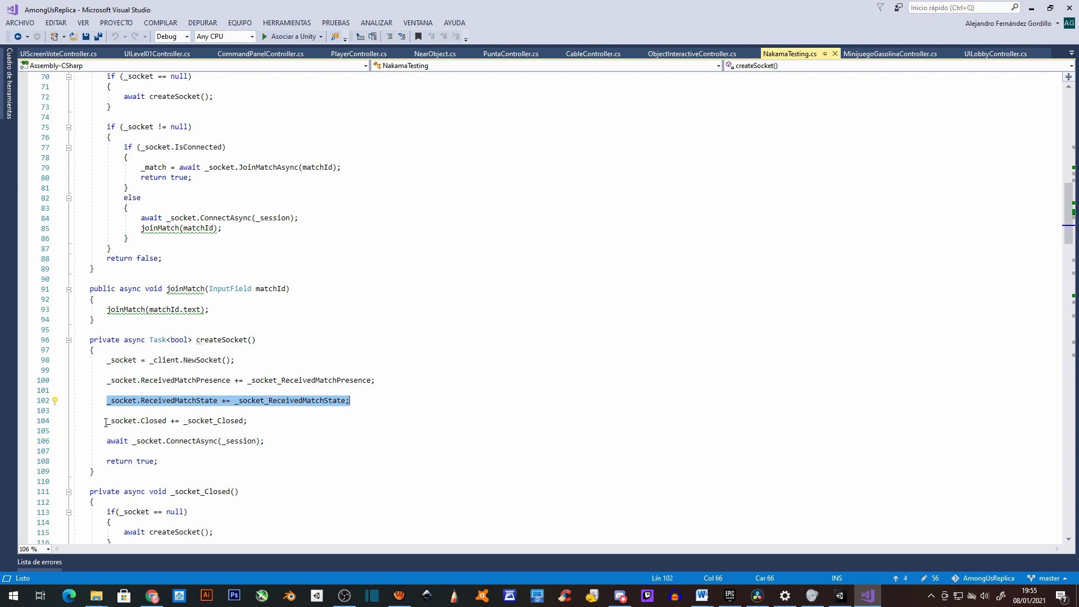
{"action": "left_click_drag", "start_coordinate": [106, 423], "coordinate": [251, 420]}
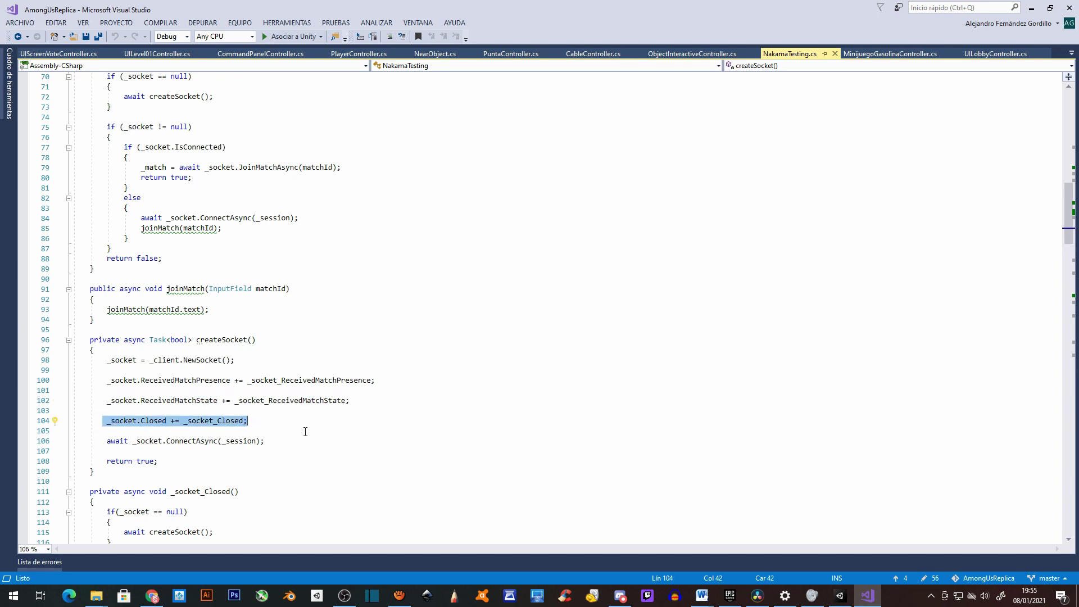
{"action": "scroll", "coordinate": [306, 431], "scroll_direction": "down", "scroll_amount": 2}
{"action": "scroll", "coordinate": [306, 431], "scroll_direction": "down", "scroll_amount": 2}
{"action": "scroll", "coordinate": [305, 431], "scroll_direction": "down", "scroll_amount": 2}
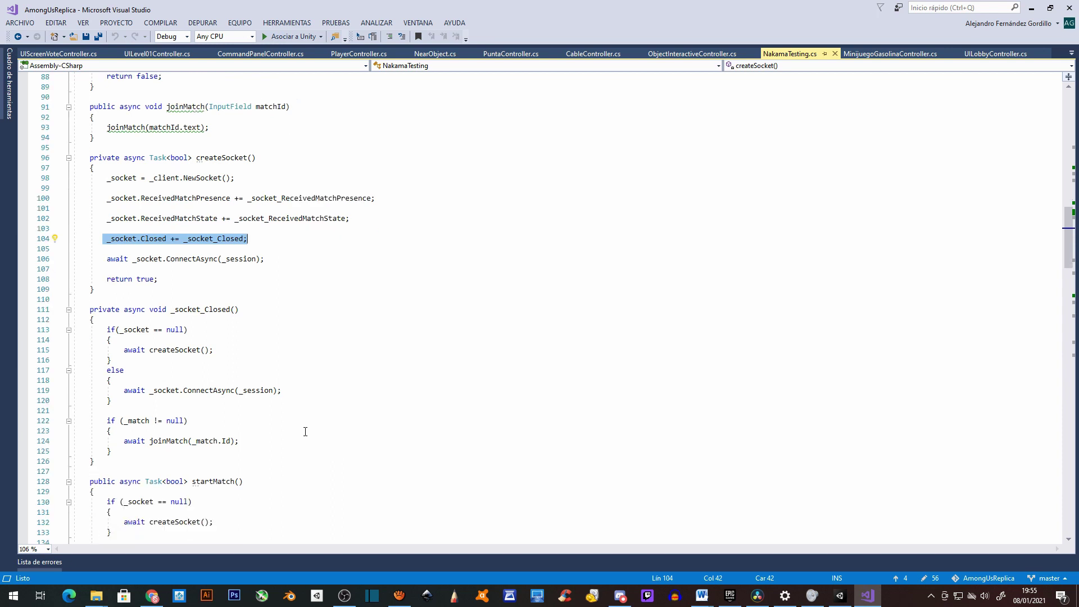
{"action": "left_click", "coordinate": [280, 288]}
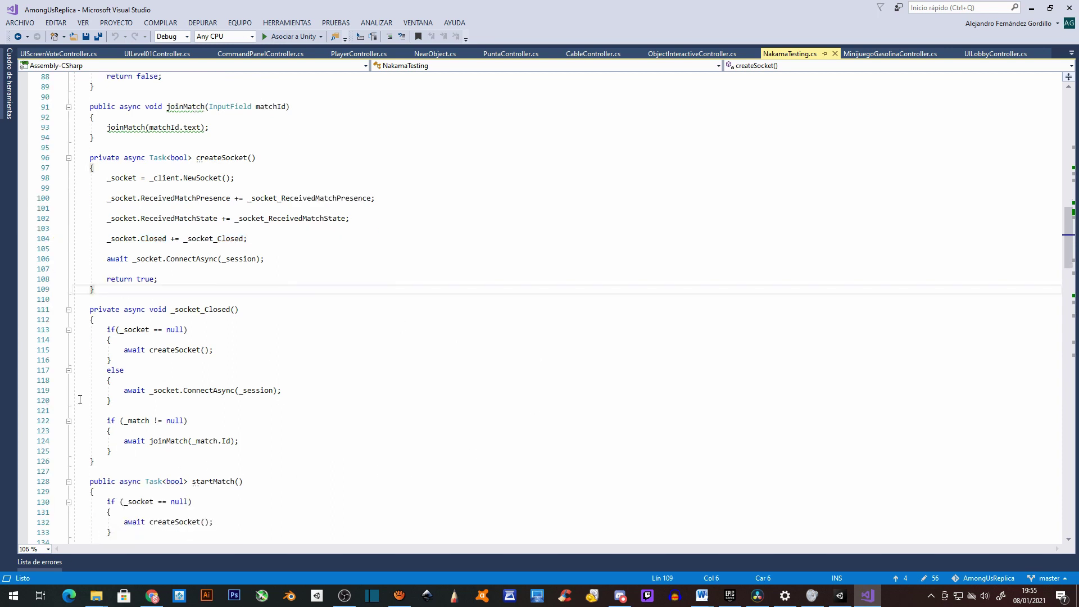
{"action": "scroll", "coordinate": [133, 403], "scroll_direction": "down", "scroll_amount": 4}
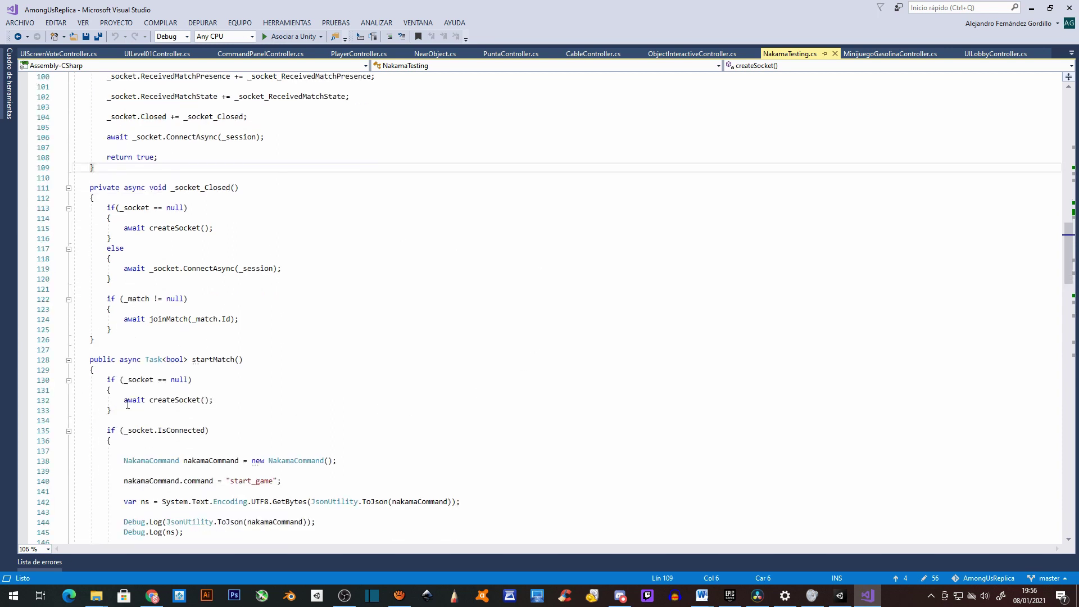
{"action": "scroll", "coordinate": [309, 390], "scroll_direction": "down", "scroll_amount": 2}
{"action": "scroll", "coordinate": [309, 390], "scroll_direction": "down", "scroll_amount": 2}
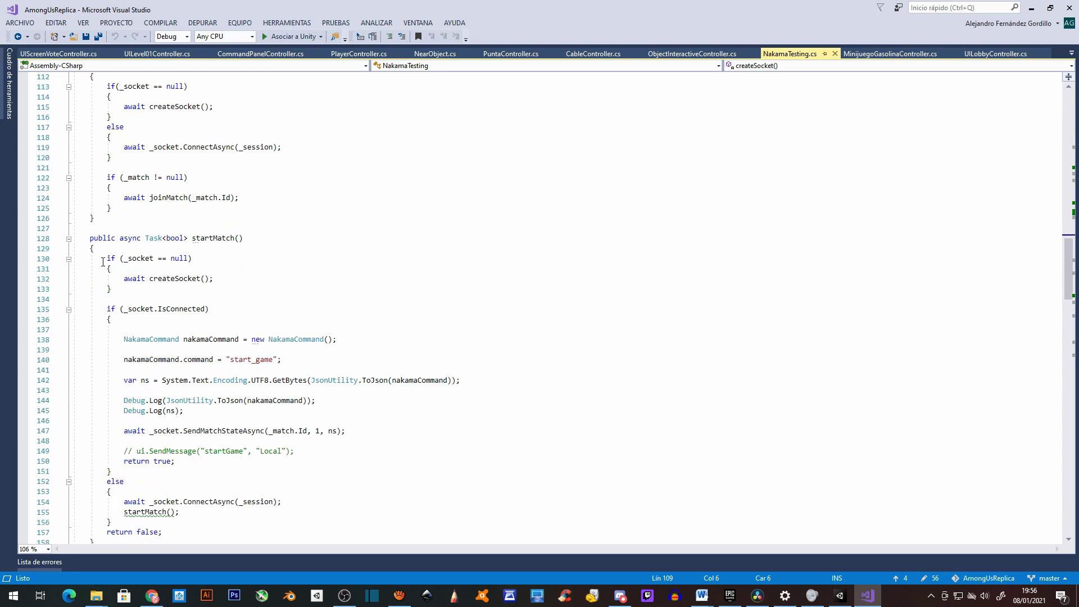
{"action": "left_click_drag", "start_coordinate": [90, 238], "coordinate": [274, 550]}
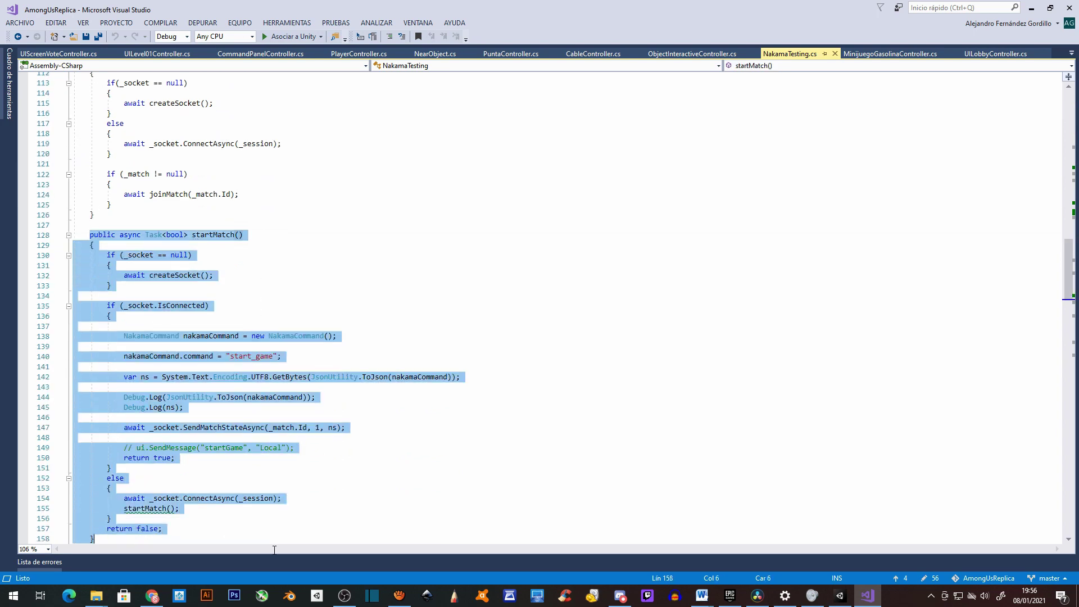
{"action": "scroll", "coordinate": [275, 393], "scroll_direction": "down", "scroll_amount": 10}
{"action": "left_click_drag", "start_coordinate": [90, 255], "coordinate": [125, 427]}
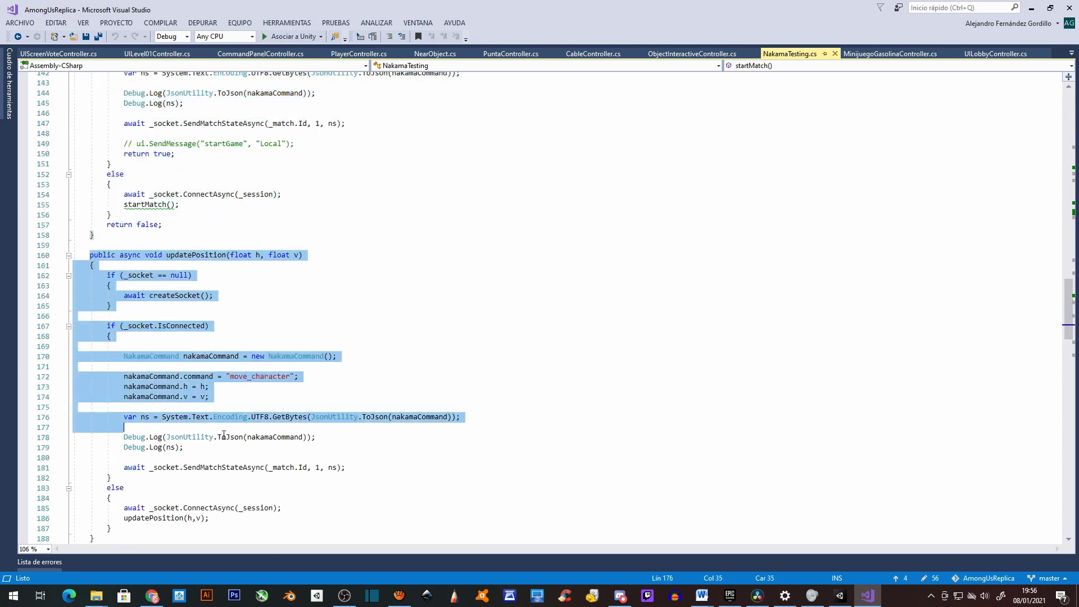
{"action": "left_click_drag", "start_coordinate": [224, 435], "coordinate": [113, 531]}
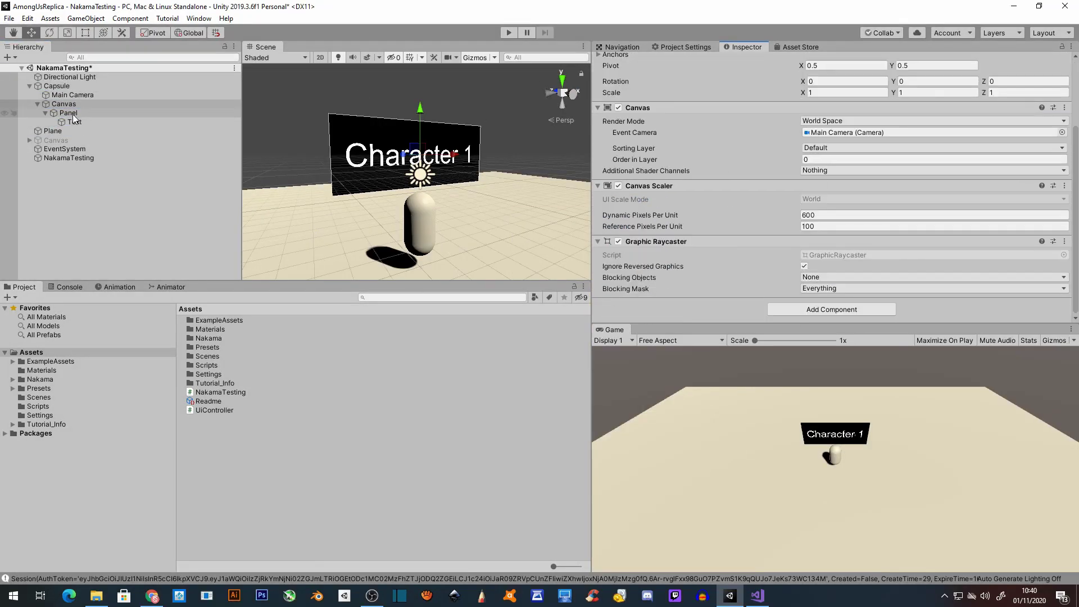
Select the Canvas's Panel object, then bring the four AmongUsReplica instances into view
{"action": "left_click", "coordinate": [68, 113]}
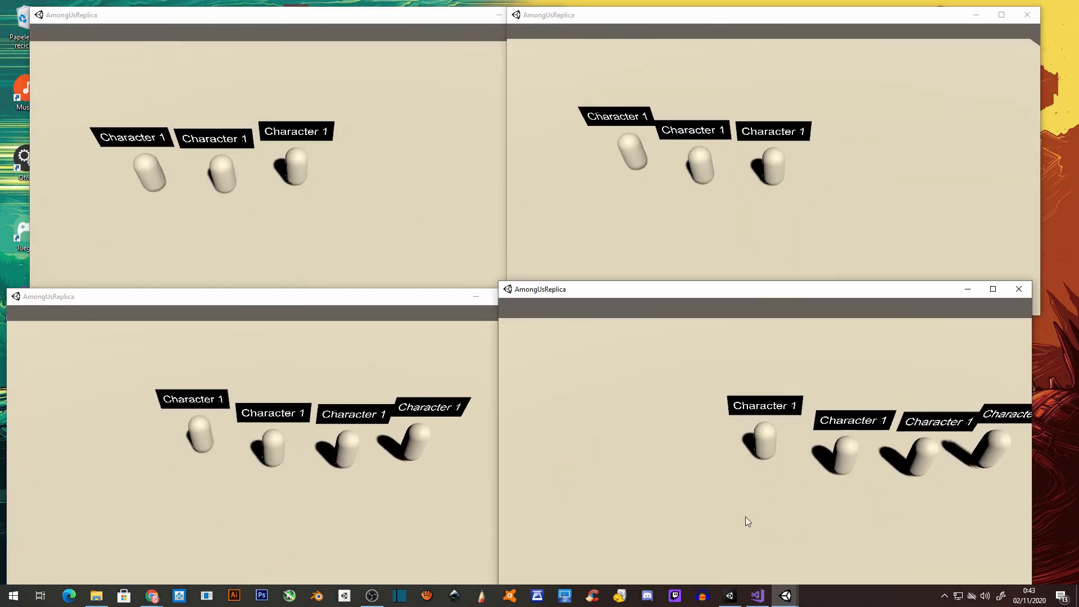
{"action": "left_click", "coordinate": [497, 217]}
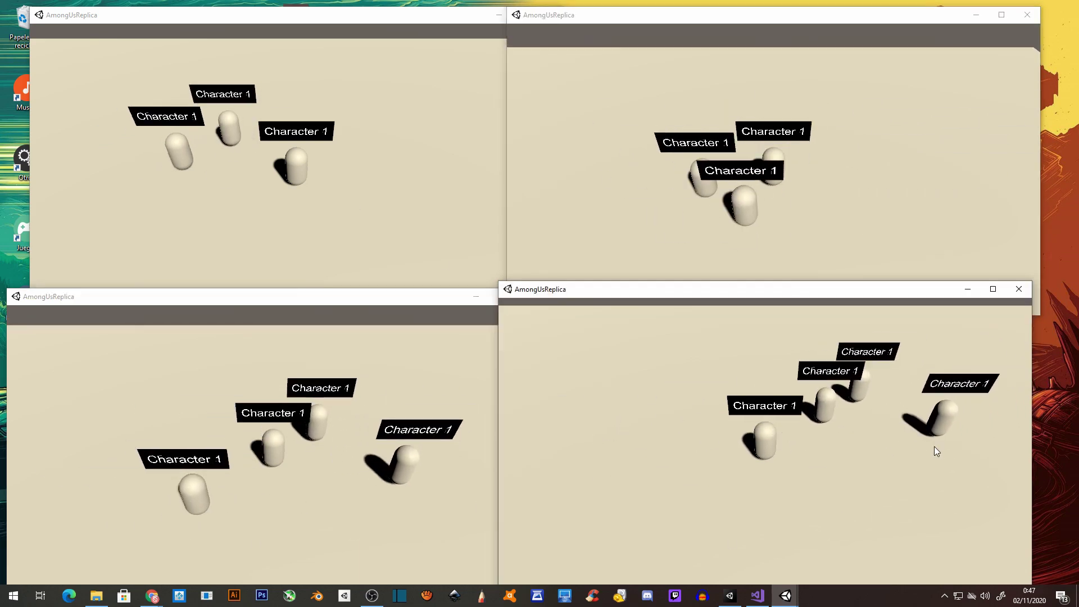
{"action": "left_click", "coordinate": [853, 429]}
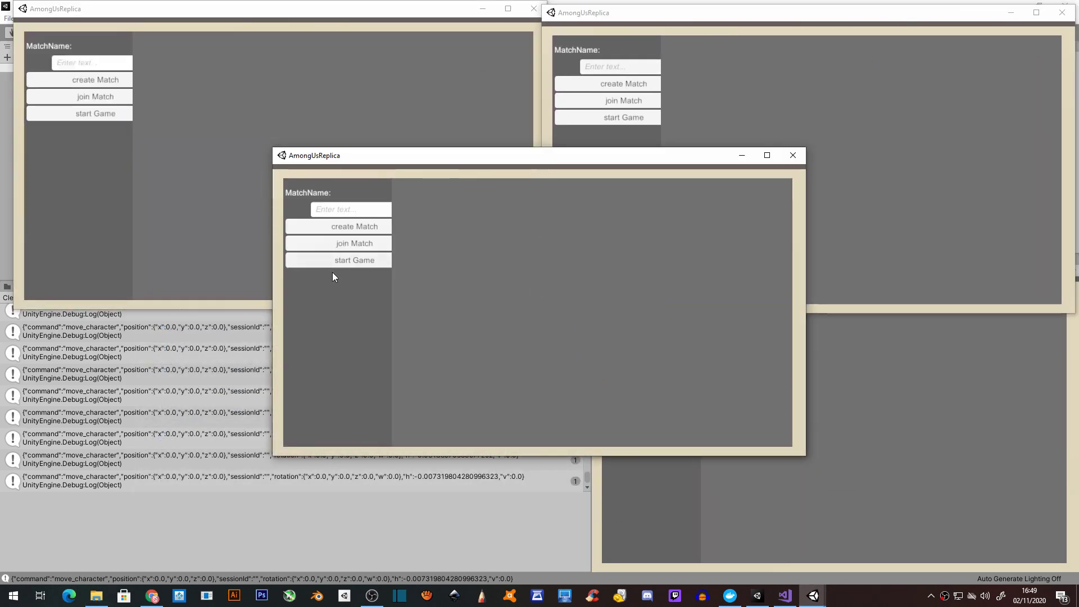
Tile the four game windows, create a match in the top-left instance and copy its ID
{"action": "mouse_move", "coordinate": [380, 163]}
{"action": "left_mouse_down"}
{"action": "mouse_move", "coordinate": [270, 254]}
{"action": "mouse_move", "coordinate": [121, 302]}
{"action": "left_mouse_up"}
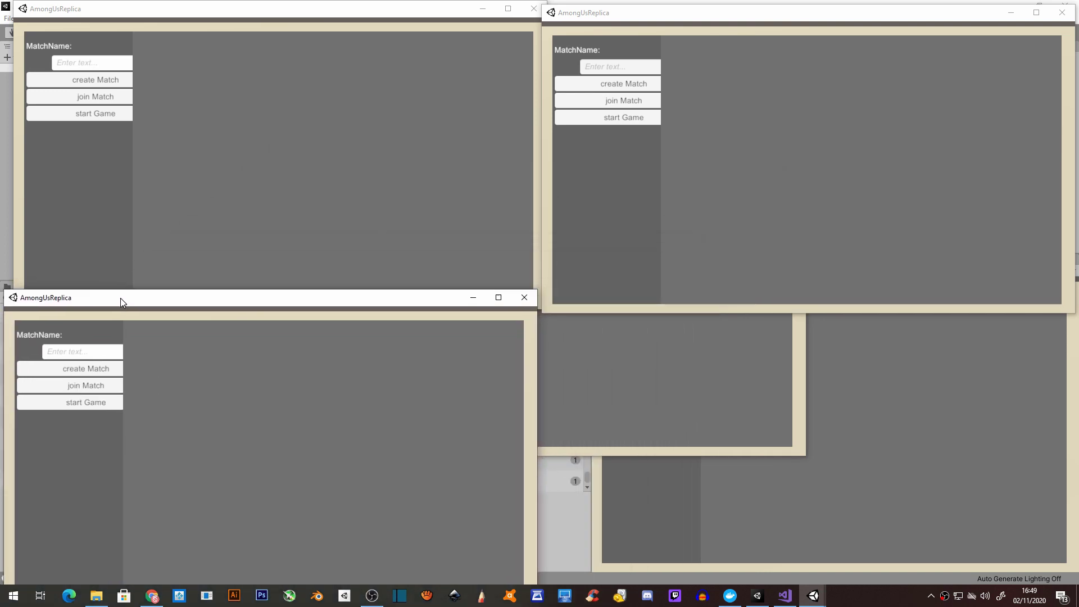
{"action": "mouse_move", "coordinate": [520, 172]}
{"action": "left_mouse_down"}
{"action": "mouse_move", "coordinate": [783, 296]}
{"action": "mouse_move", "coordinate": [773, 310]}
{"action": "left_mouse_up"}
{"action": "left_click", "coordinate": [107, 82]}
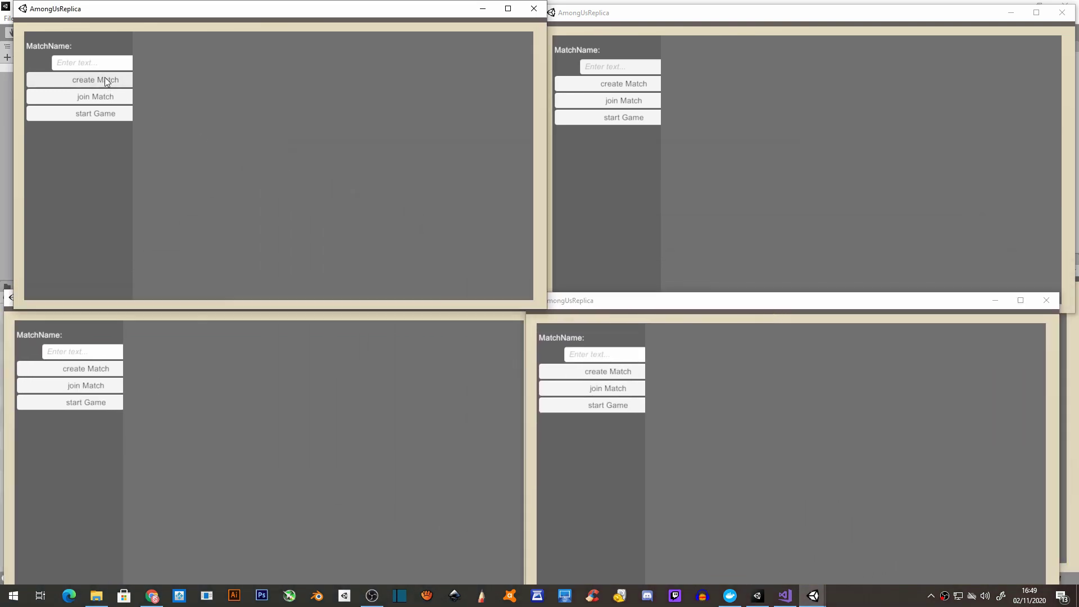
{"action": "left_click", "coordinate": [107, 67]}
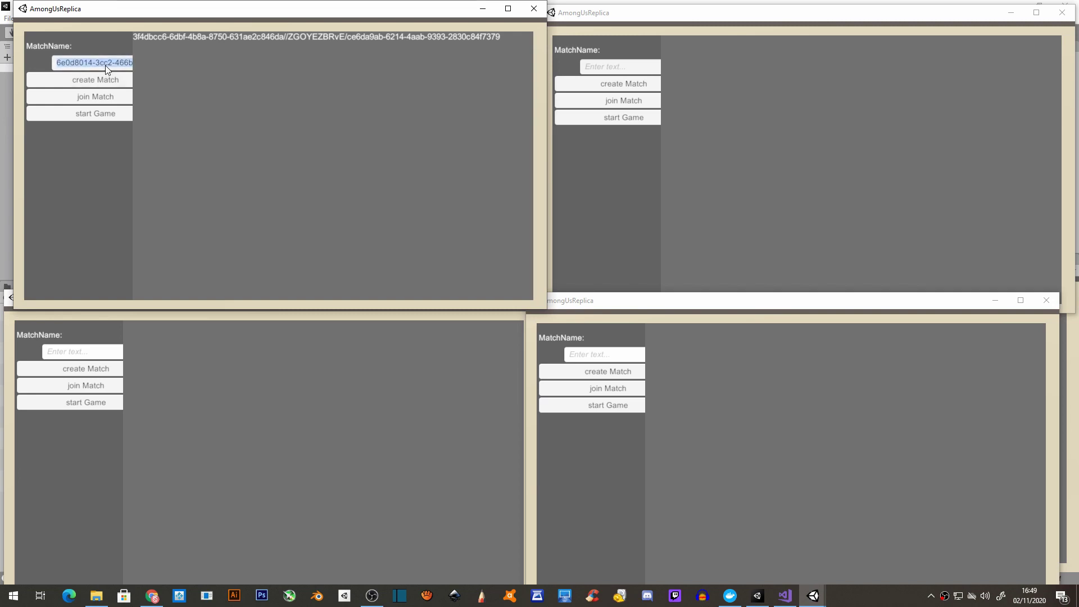
Join that match ID from the other three instances, then start the game
{"action": "left_click", "coordinate": [87, 352]}
{"action": "key", "text": "ctrl+v"}
{"action": "left_click", "coordinate": [106, 388]}
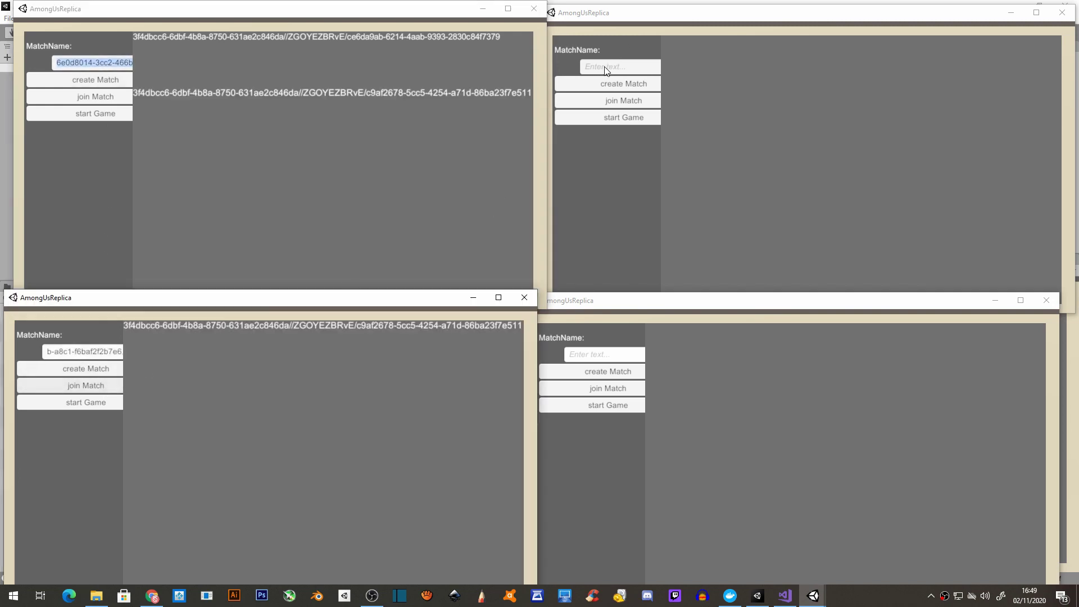
{"action": "left_click", "coordinate": [606, 69]}
{"action": "key", "text": "ctrl+v"}
{"action": "left_click", "coordinate": [616, 99]}
{"action": "left_click", "coordinate": [615, 355]}
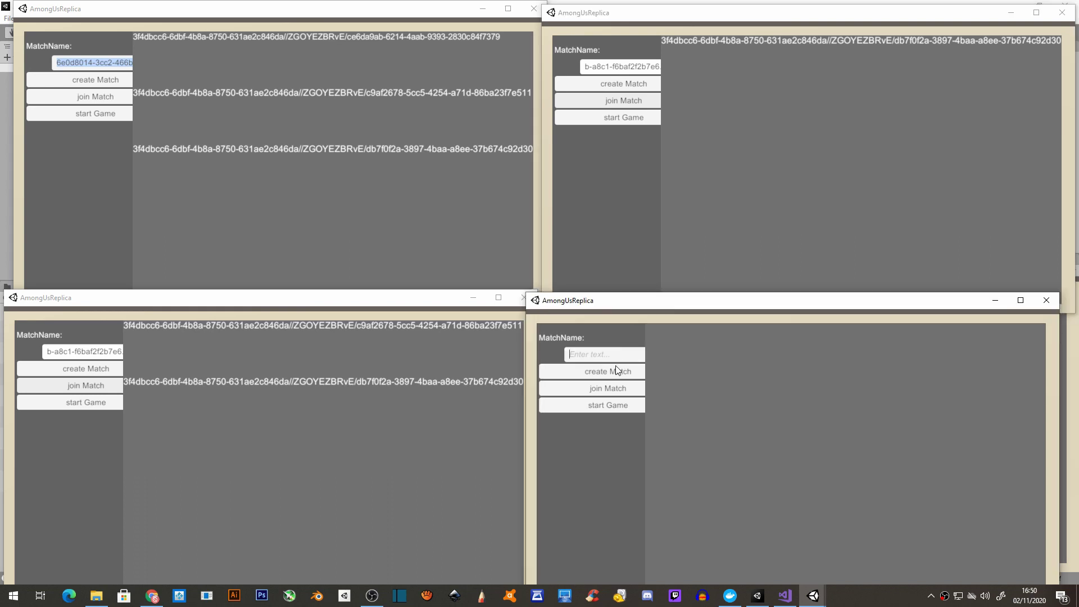
{"action": "key", "text": "ctrl+v"}
{"action": "left_click", "coordinate": [611, 386]}
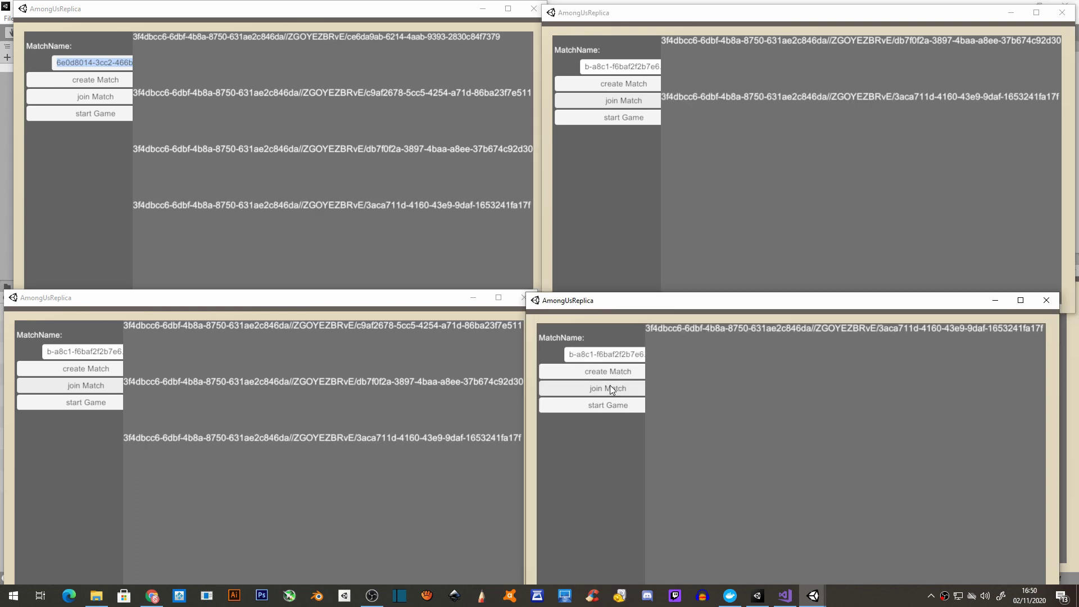
{"action": "left_click", "coordinate": [86, 113]}
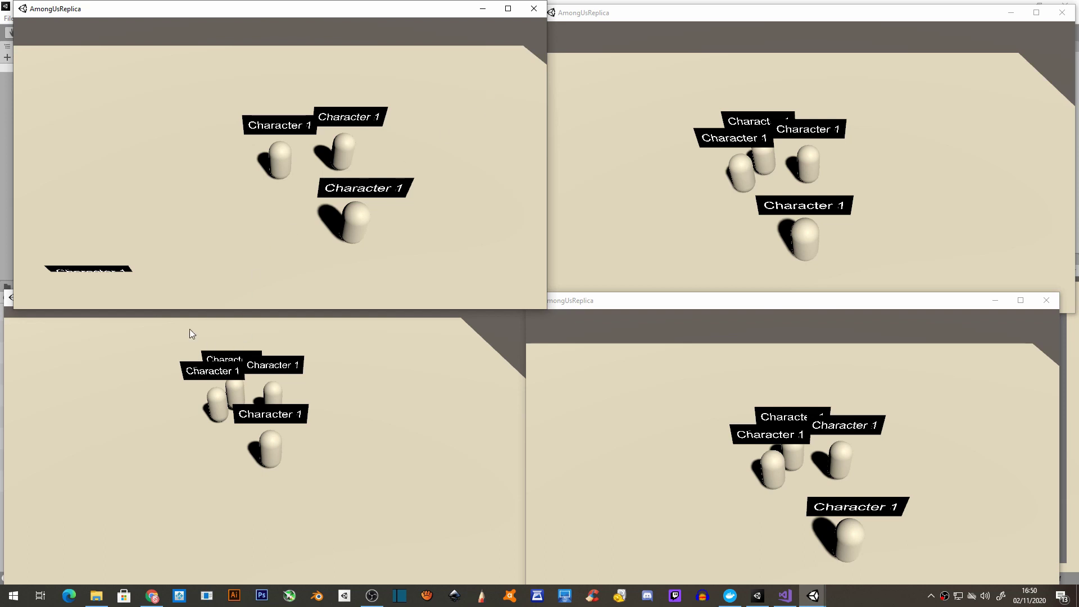
Move the top-left character with S and W, then check the other instances show it moved
{"action": "key", "text": "s"}
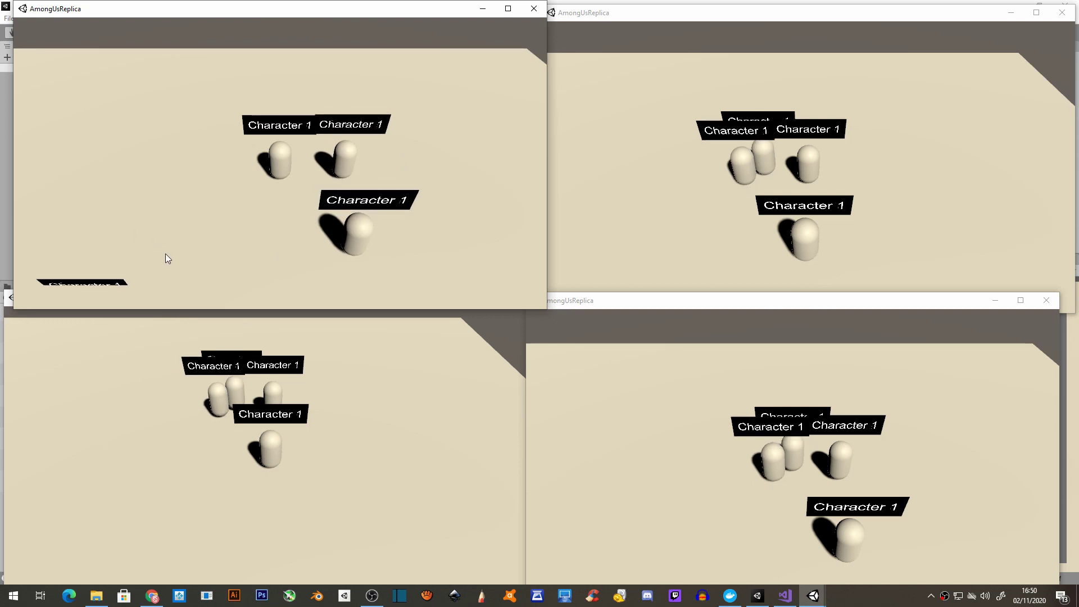
{"action": "key", "text": "w"}
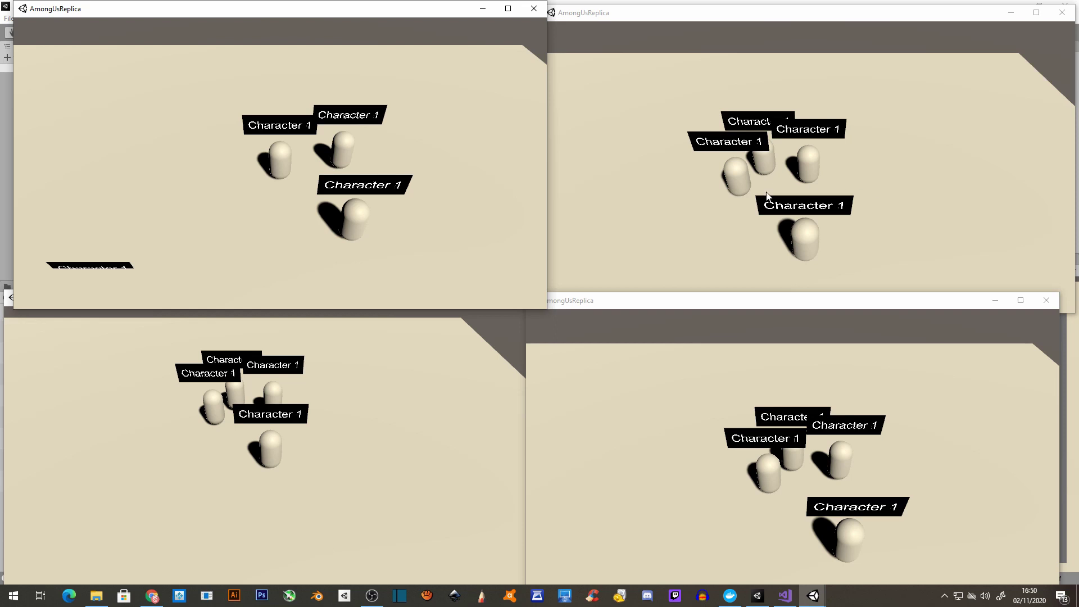
{"action": "left_click", "coordinate": [696, 238]}
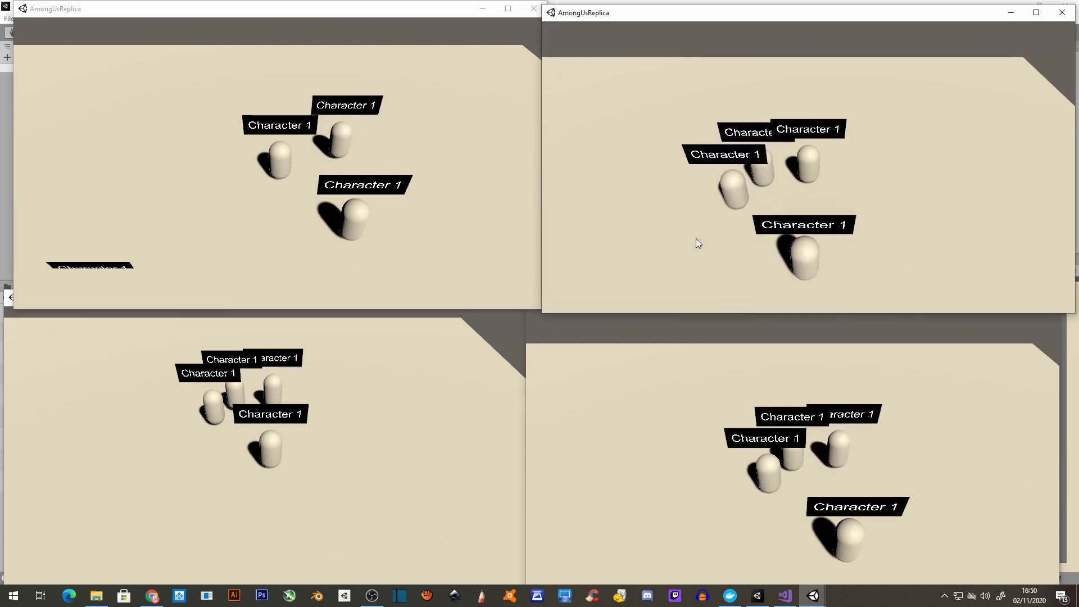
{"action": "left_click", "coordinate": [925, 458]}
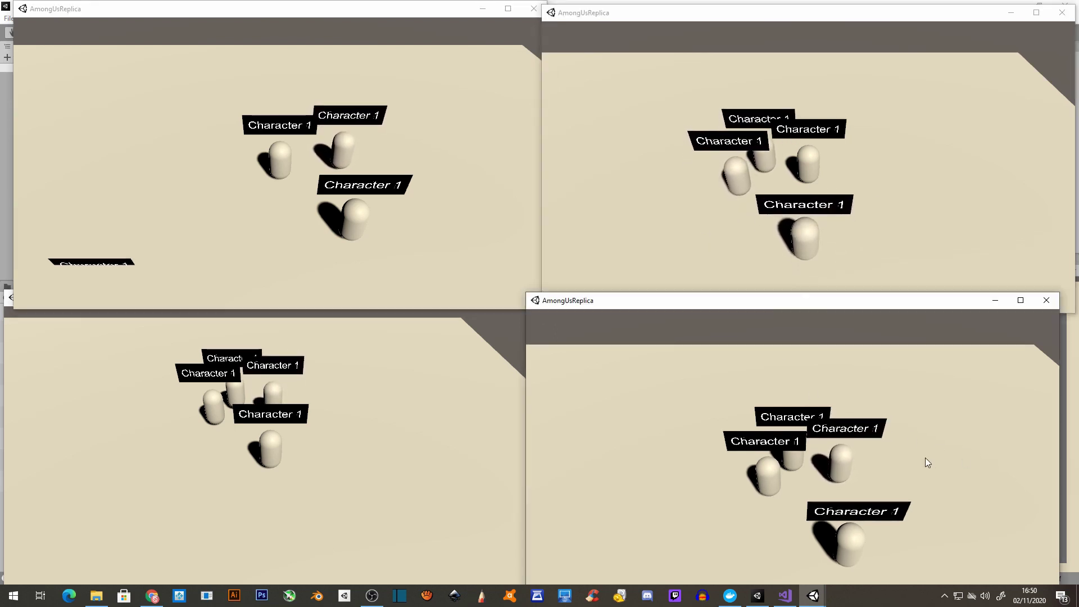